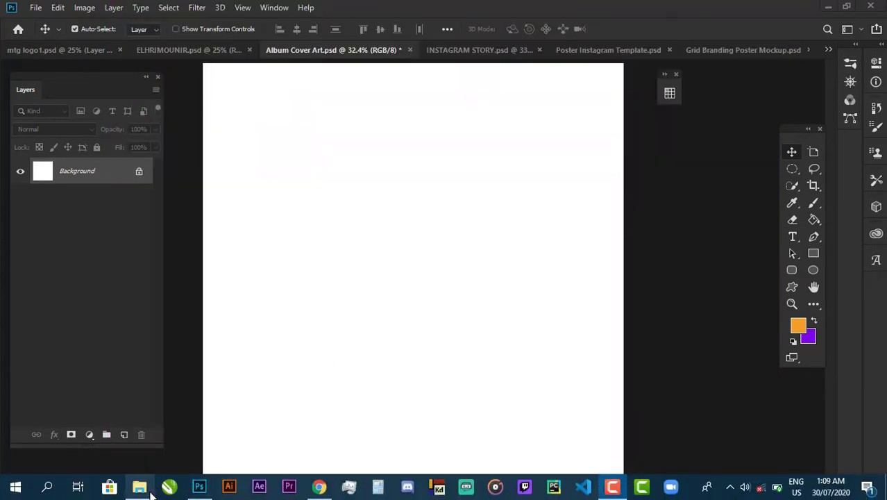
# - Drag the black-beanie portrait from Downloads > STOCK PHOTOS onto the album cover canvas
pyautogui.click(143, 487)
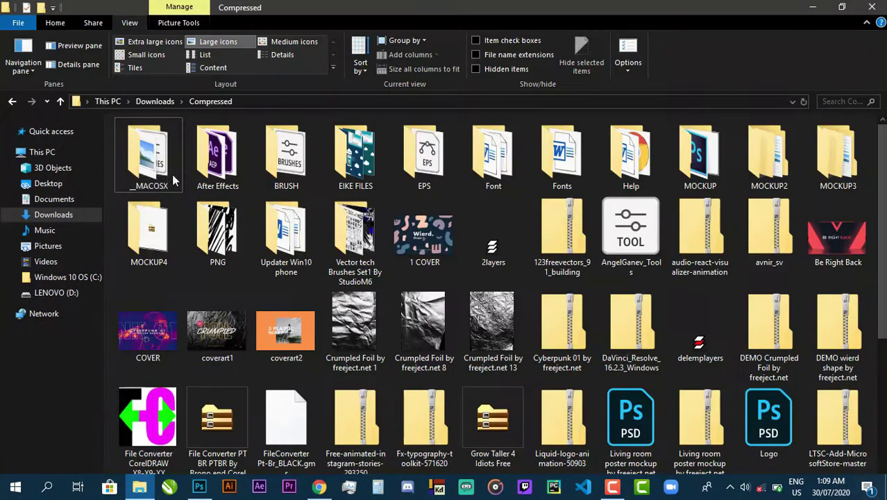
pyautogui.click(54, 215)
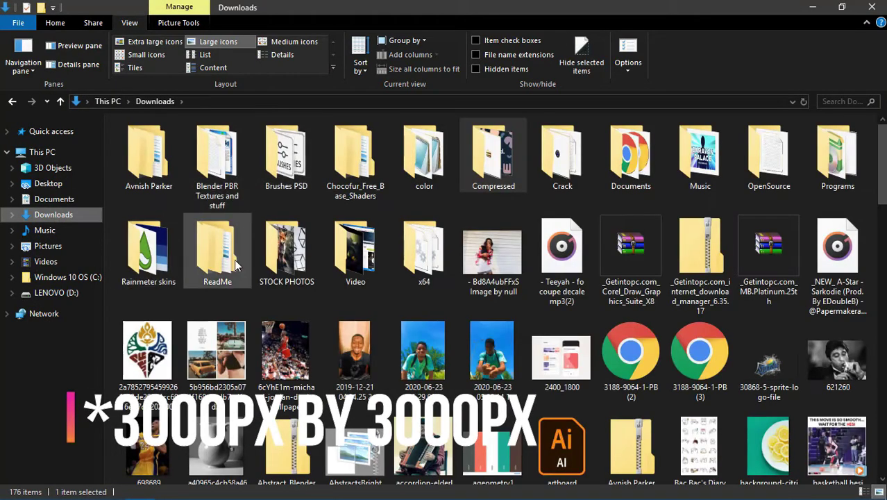
pyautogui.doubleClick(281, 238)
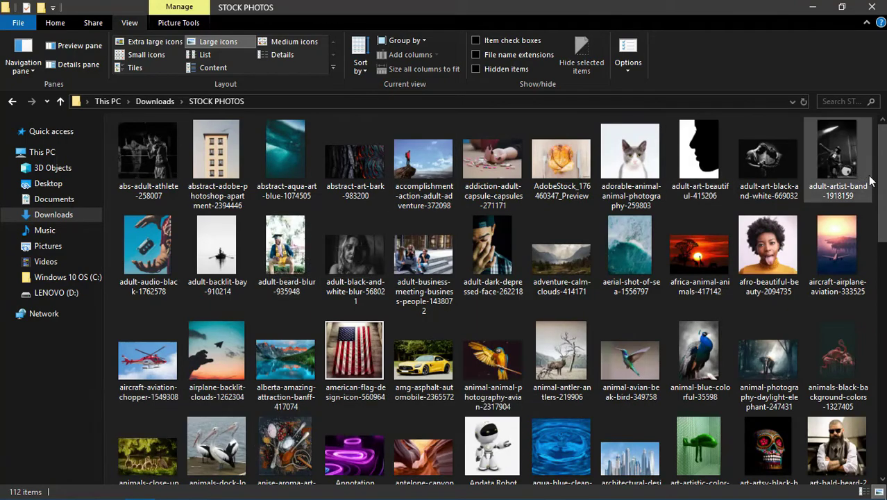
pyautogui.moveTo(884, 189); pyautogui.dragTo(883, 266)
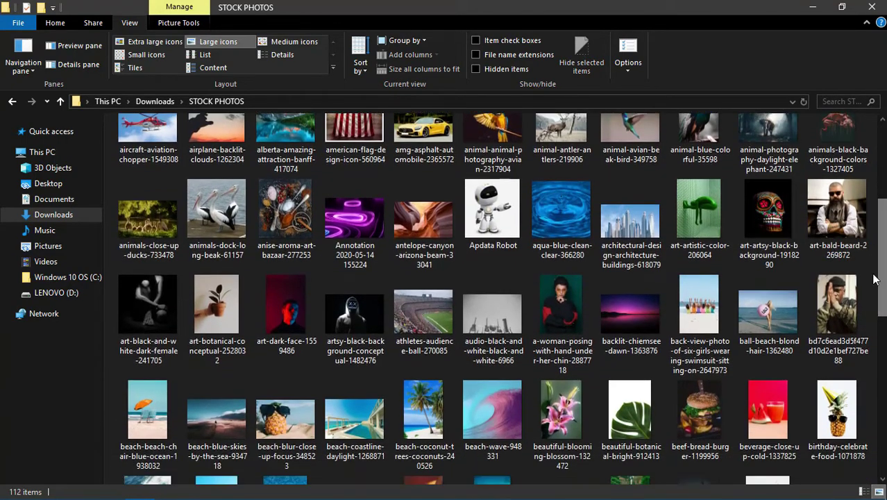
pyautogui.click(845, 317)
pyautogui.moveTo(851, 310); pyautogui.dragTo(279, 365)
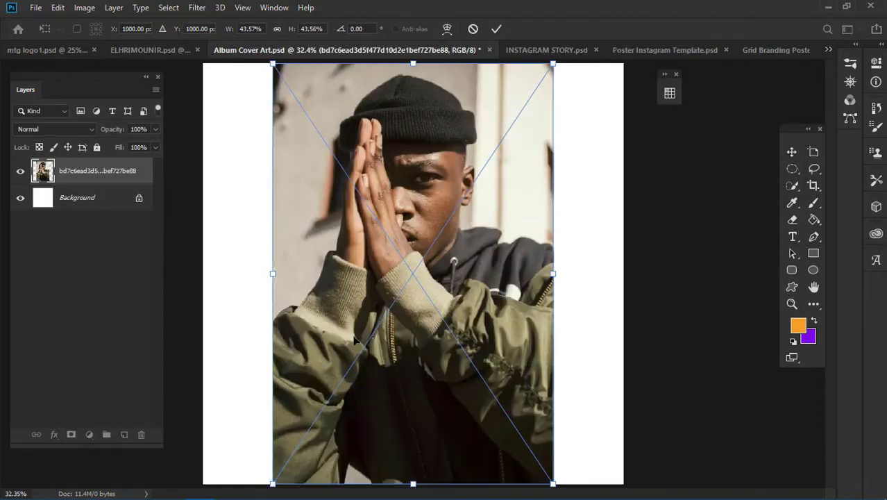
# - Align the portrait to the left edge and scale it to about 65.7% to fill the square
pyautogui.moveTo(366, 339); pyautogui.dragTo(300, 340)
pyautogui.hotkey('ctrl', '-')
pyautogui.hotkey('ctrl', '-')
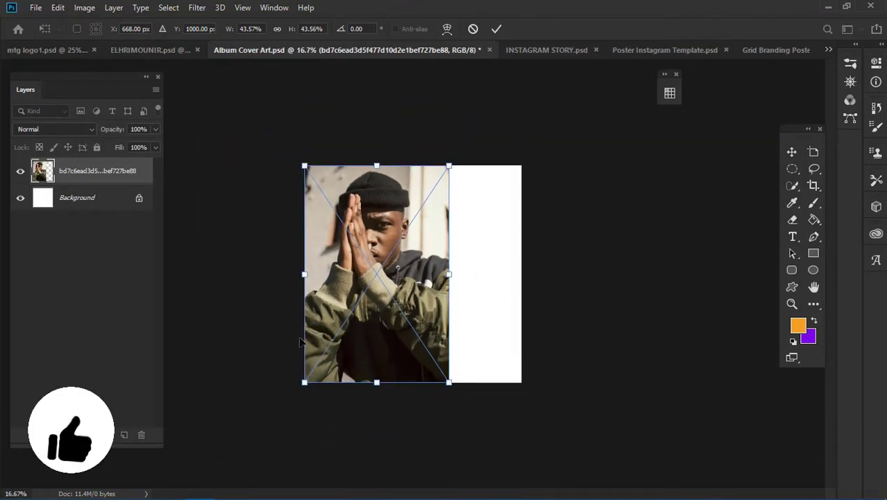
pyautogui.moveTo(449, 384); pyautogui.dragTo(564, 465)
pyautogui.press('Return')
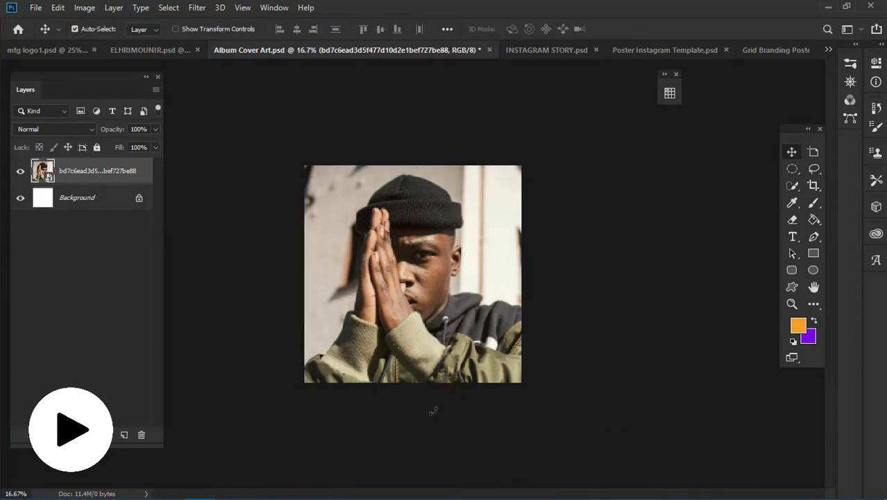
pyautogui.scroll(2, 433, 411)
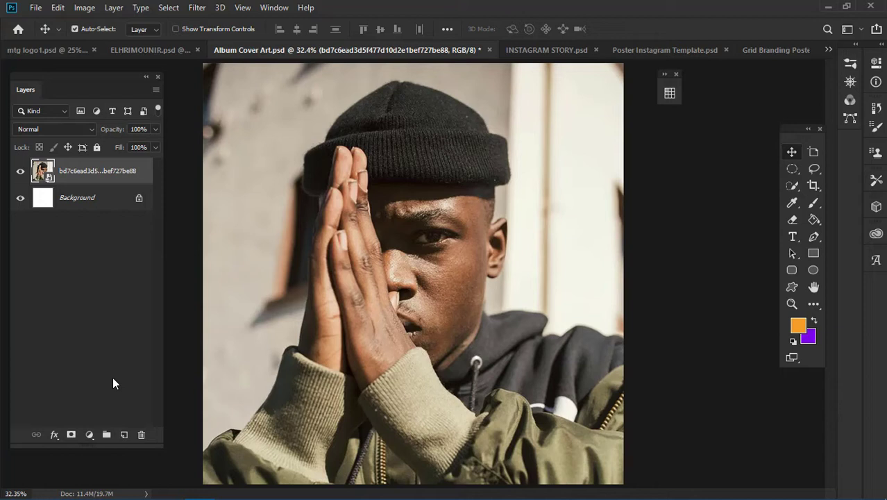
# - Add a Gradient Map layer using the Cyberpunk by Graphicsuniverse preset, then reselect the portrait layer
pyautogui.click(91, 434)
pyautogui.click(104, 415)
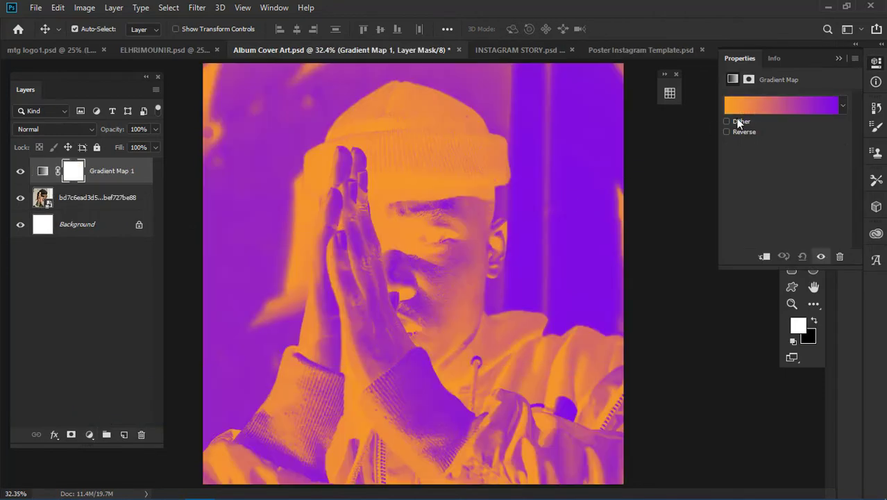
pyautogui.click(745, 108)
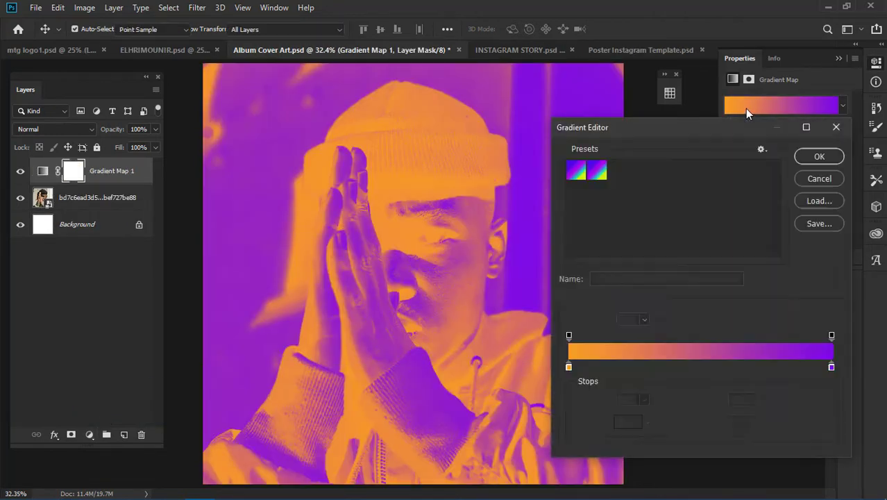
pyautogui.click(602, 179)
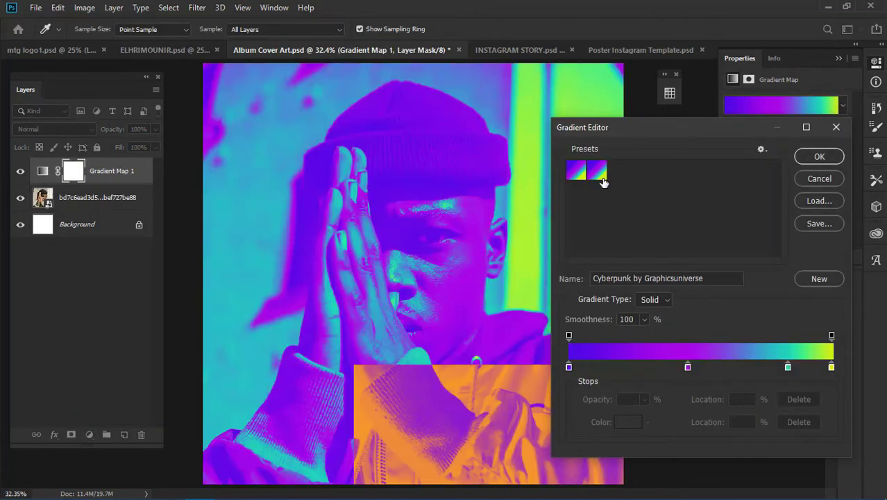
pyautogui.click(818, 156)
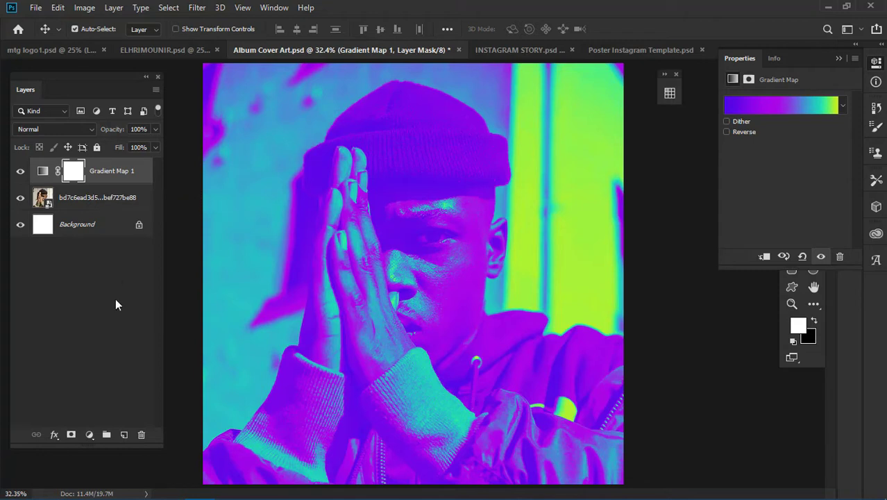
pyautogui.click(127, 195)
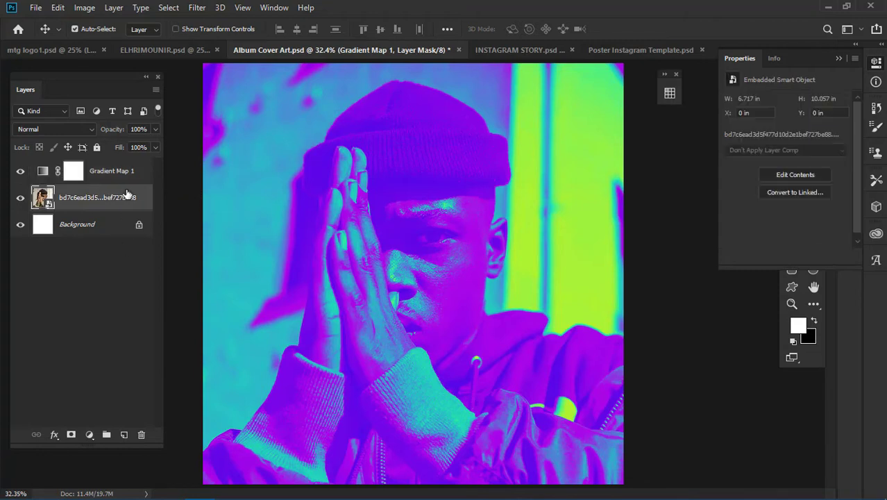
# - Select the Crumpled Foil by freeject.net 1 texture in Downloads > Compressed
pyautogui.moveTo(106, 491)
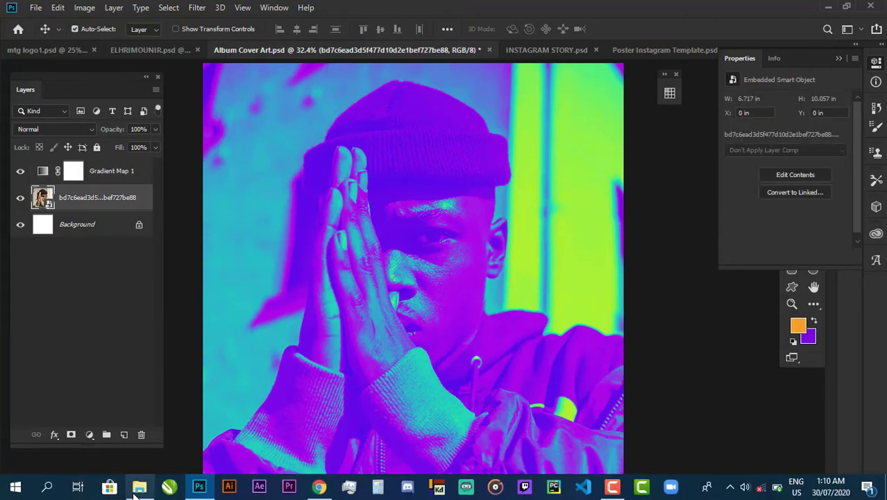
pyautogui.click(140, 487)
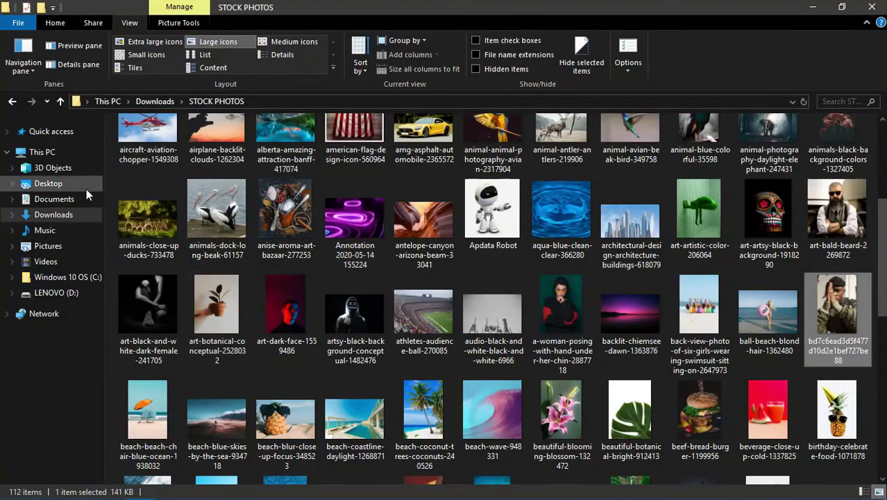
pyautogui.click(82, 215)
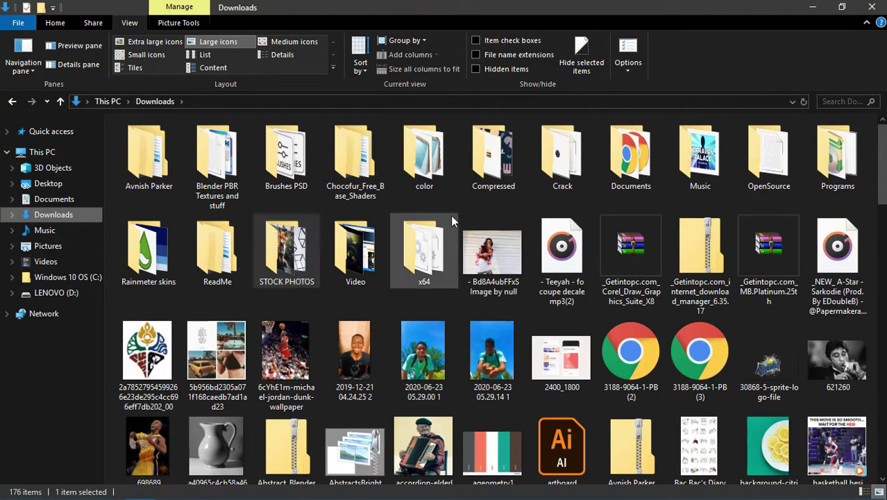
pyautogui.doubleClick(483, 187)
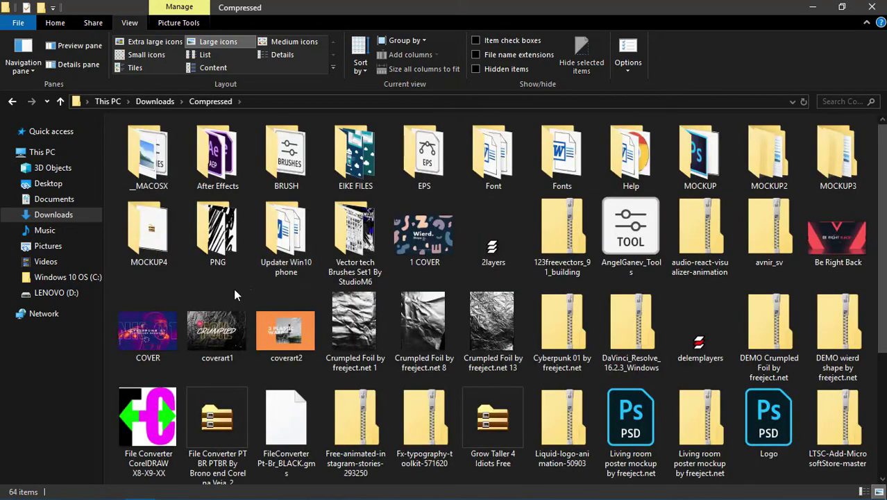
pyautogui.click(359, 319)
# - Drop the Crumpled Foil texture onto the cover, enlarge it to cover the canvas, and fit the view
pyautogui.moveTo(371, 309); pyautogui.dragTo(281, 348)
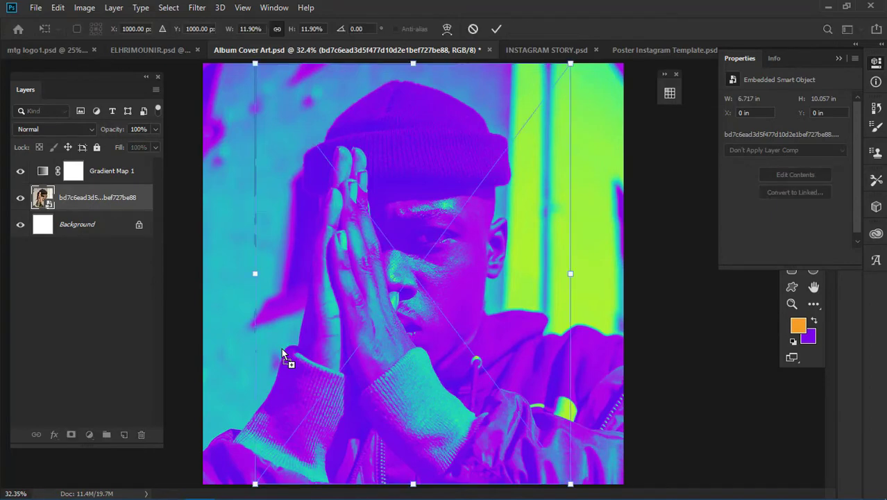
pyautogui.moveTo(350, 281); pyautogui.dragTo(300, 280)
pyautogui.hotkey('ctrl', '-')
pyautogui.hotkey('ctrl', '-')
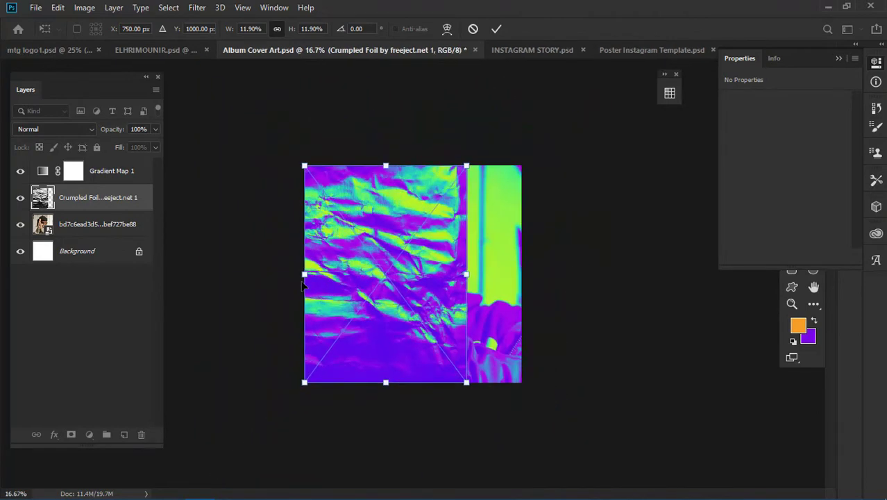
pyautogui.moveTo(379, 298); pyautogui.dragTo(509, 302)
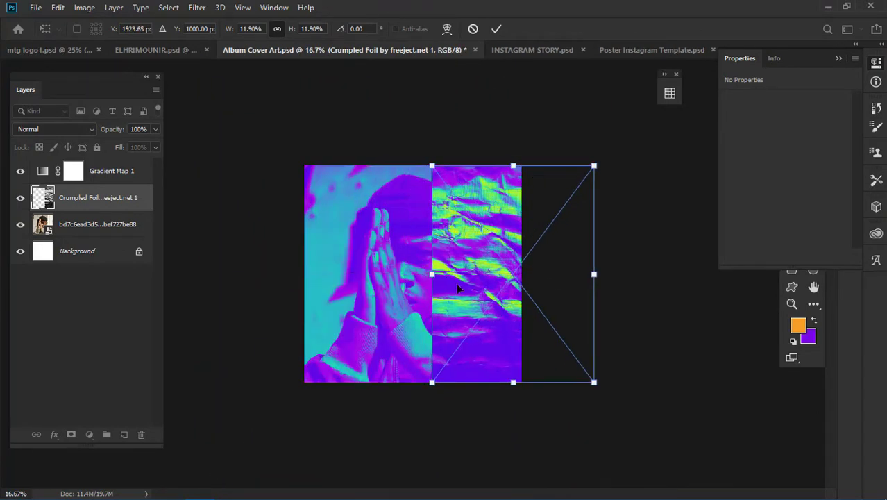
pyautogui.moveTo(454, 283); pyautogui.dragTo(325, 282)
pyautogui.moveTo(479, 390); pyautogui.dragTo(552, 439)
pyautogui.press('Return')
pyautogui.hotkey('ctrl', '0')
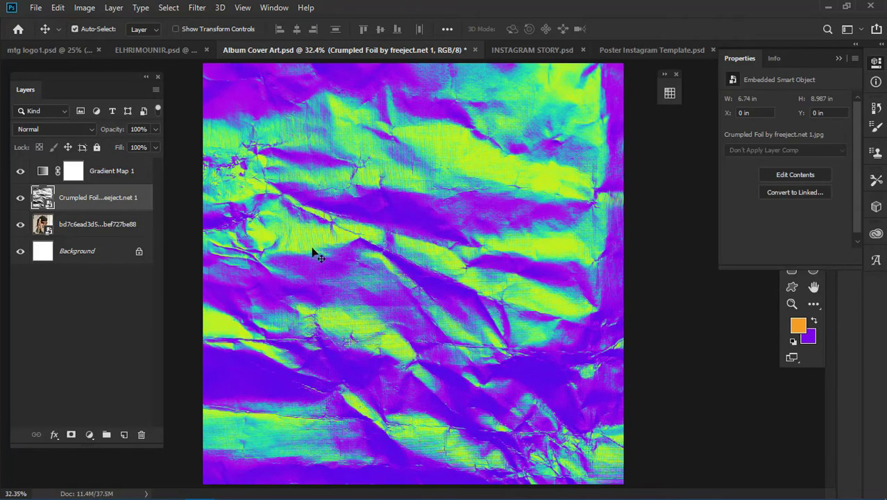
# - Set the foil layer to Soft Light blend mode with 50% fill
pyautogui.click(88, 130)
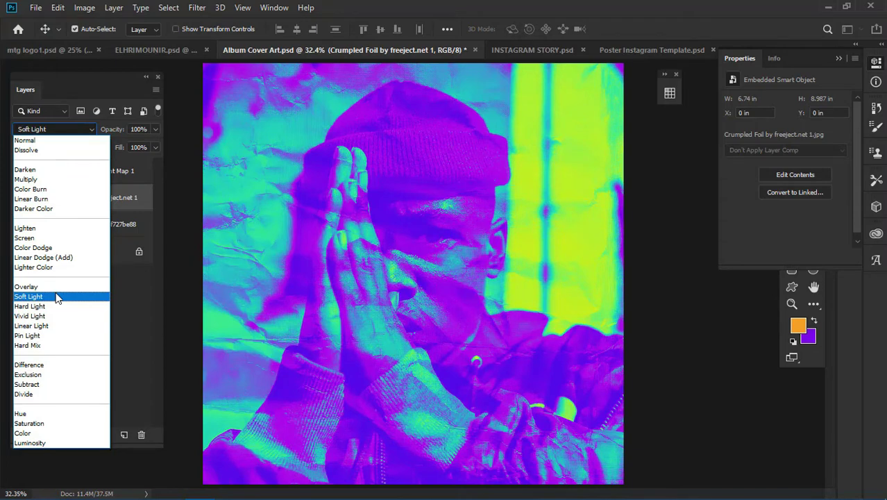
pyautogui.click(58, 297)
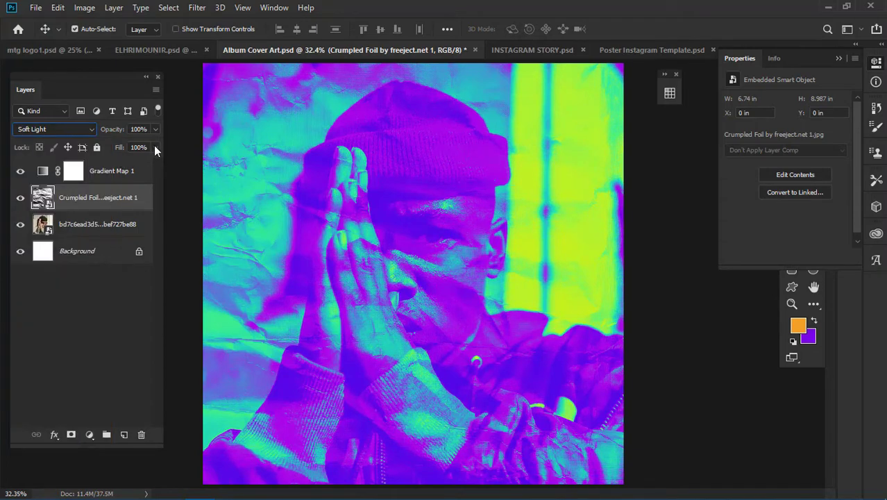
pyautogui.click(155, 147)
pyautogui.click(124, 163)
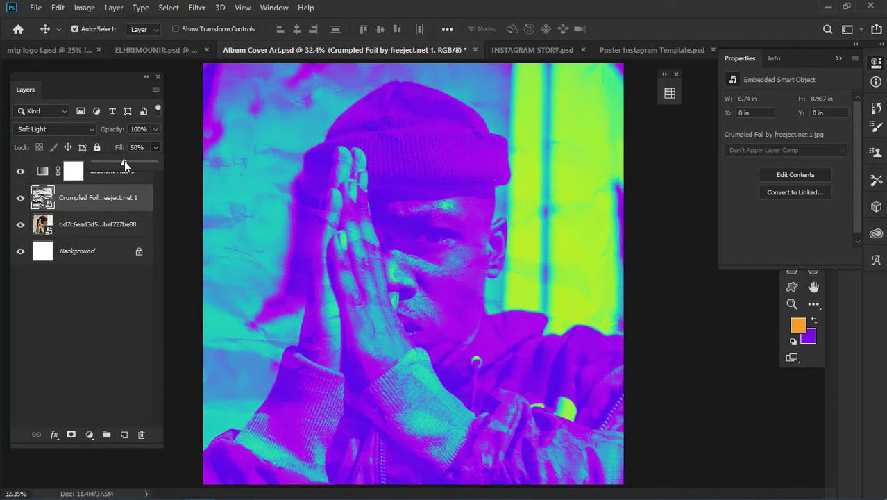
pyautogui.click(106, 317)
# - Deselect the foil layer, collapse the side panel to icons, and raise the floating Tools panel
pyautogui.click(106, 318)
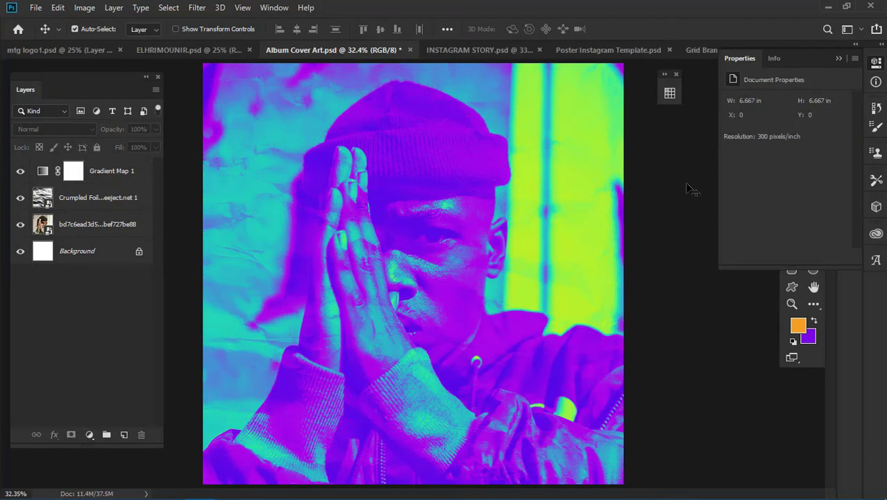
pyautogui.click(838, 59)
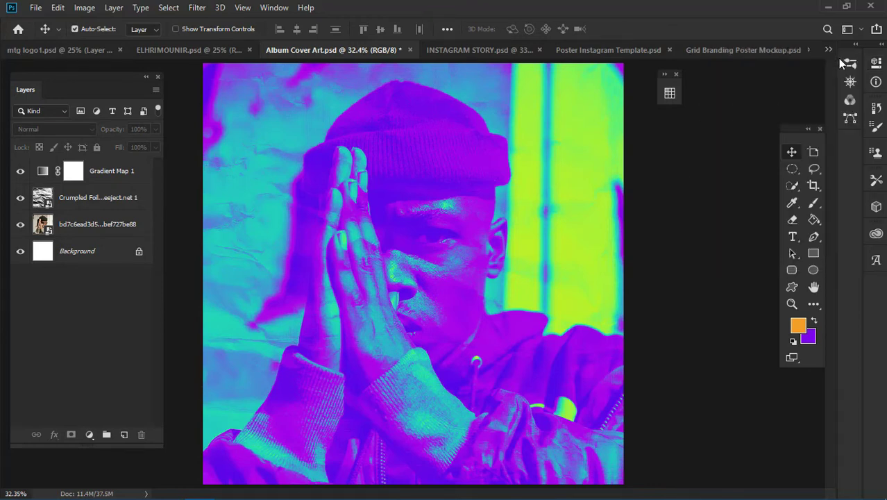
pyautogui.moveTo(802, 137); pyautogui.dragTo(791, 116)
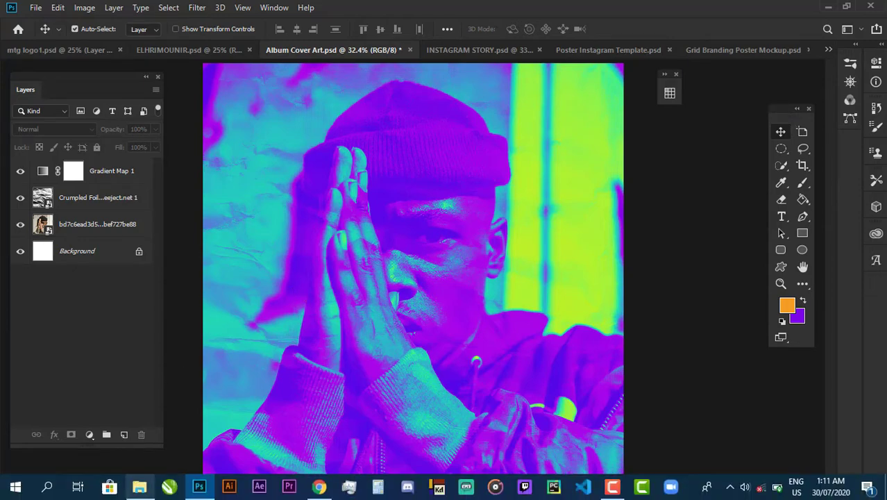
# - Drag PARENTAL ADVISORY EXPLICIT CONTENT1 from Desktop > my graphics > All my png files onto the cover
pyautogui.click(140, 487)
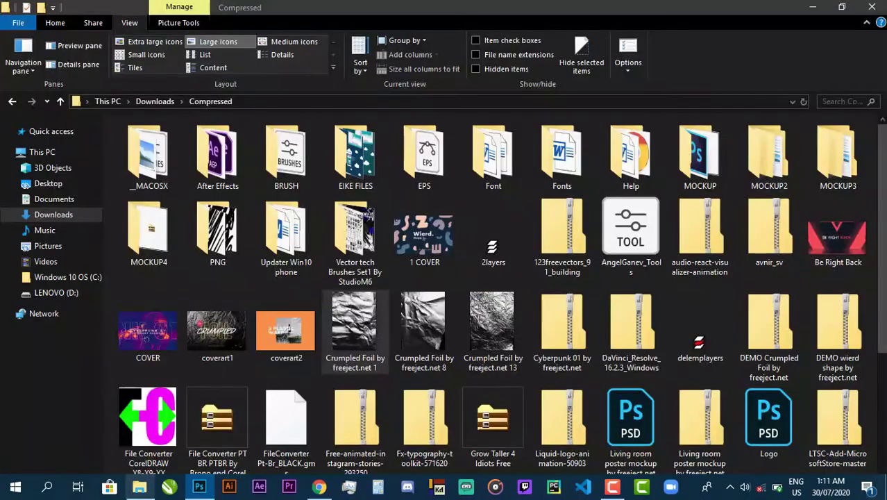
pyautogui.click(78, 184)
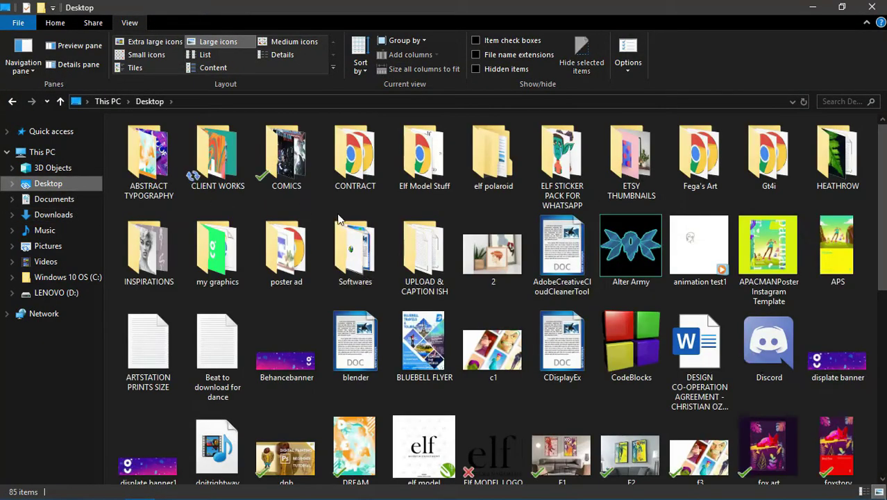
pyautogui.doubleClick(234, 241)
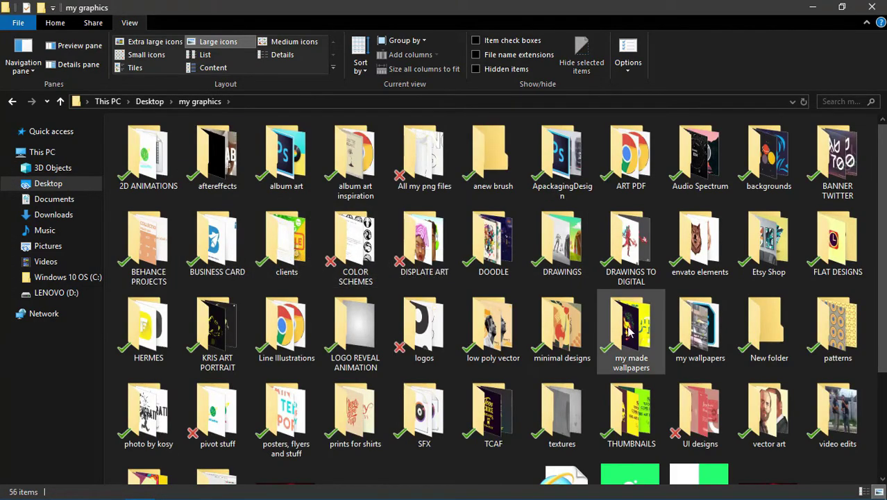
pyautogui.doubleClick(449, 160)
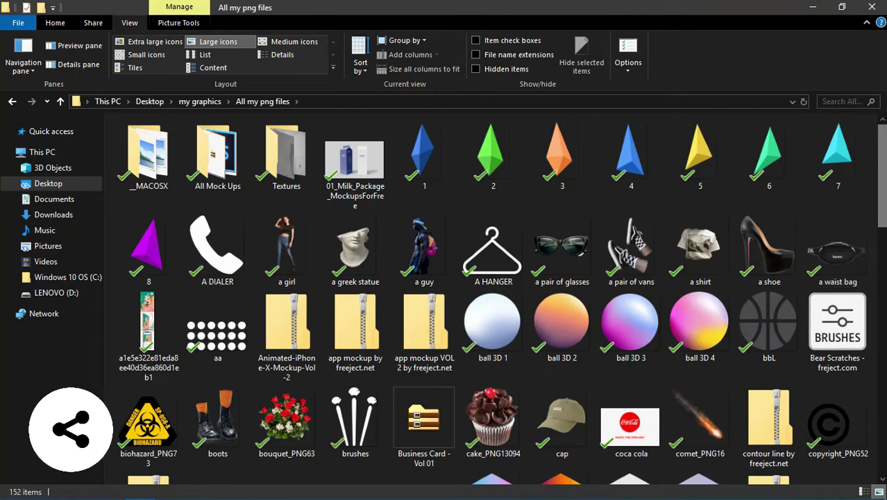
pyautogui.scroll(-5, 884, 280)
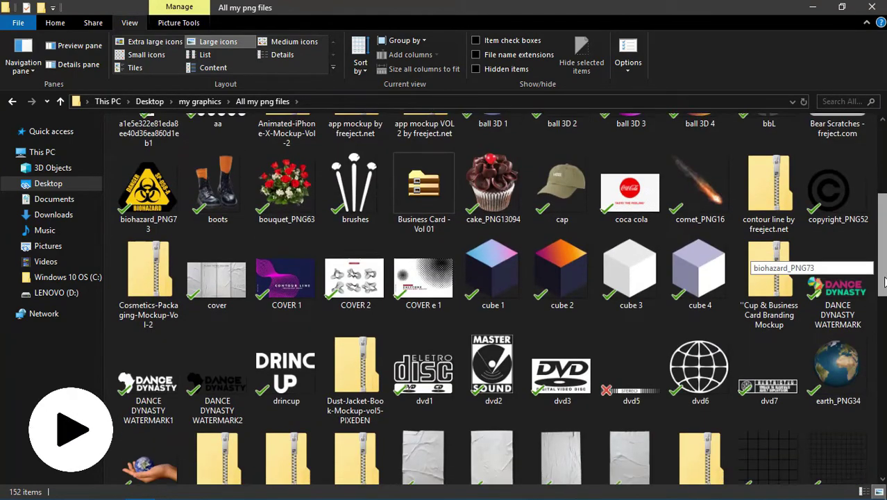
pyautogui.moveTo(884, 280); pyautogui.dragTo(884, 352)
pyautogui.scroll(-6, 561, 332)
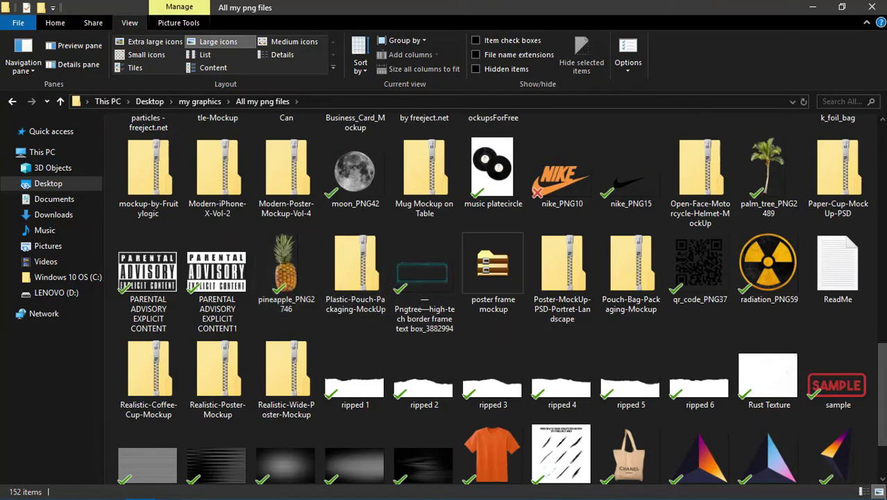
pyautogui.moveTo(675, 488)
pyautogui.click(613, 489)
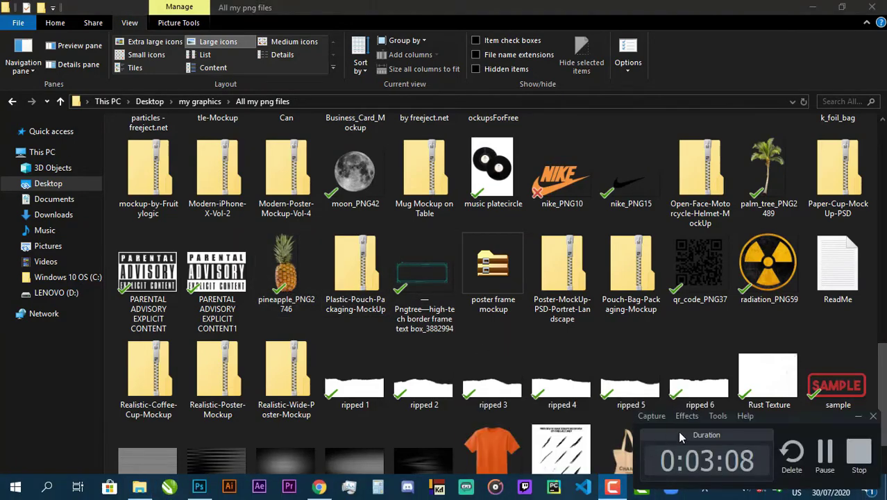
pyautogui.click(824, 455)
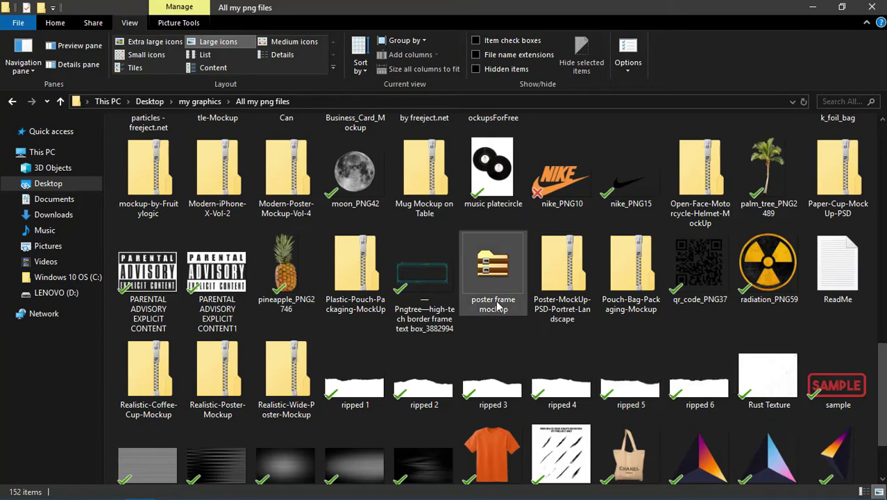
pyautogui.click(210, 277)
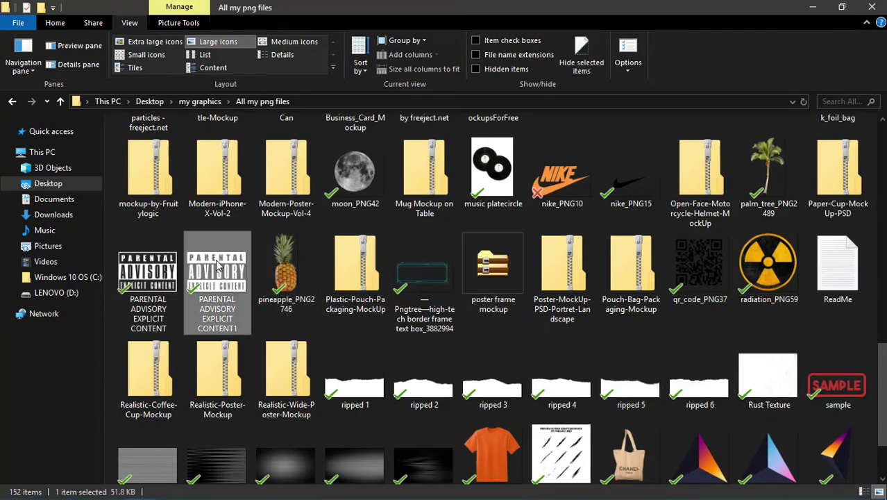
pyautogui.moveTo(210, 278); pyautogui.dragTo(262, 362)
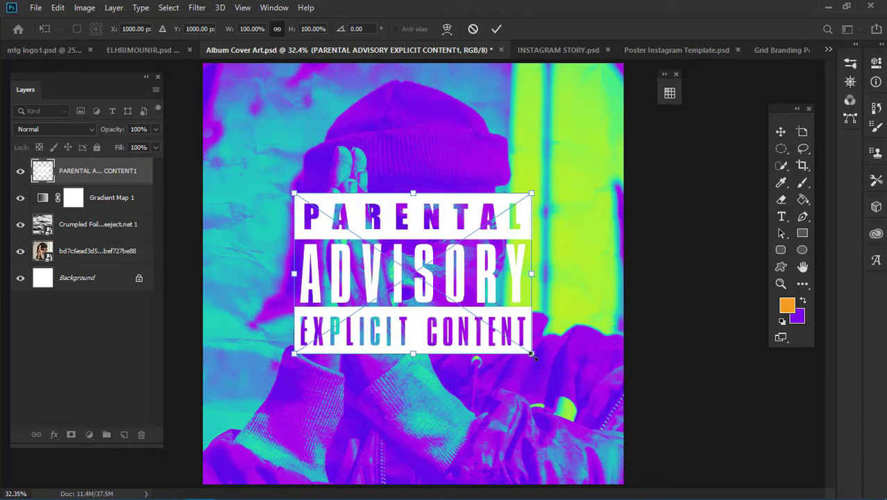
# - Shrink the Parental Advisory label to about 24% and place it in the bottom-left corner
pyautogui.moveTo(531, 354); pyautogui.dragTo(352, 244)
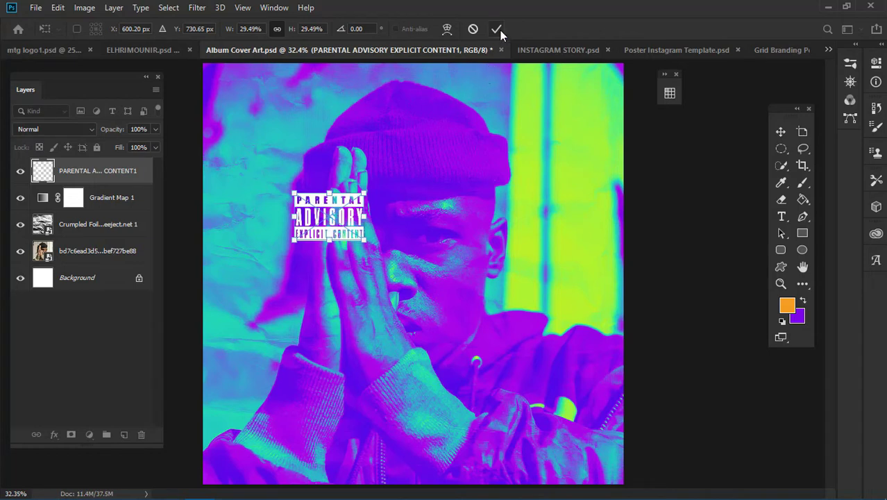
pyautogui.moveTo(367, 239); pyautogui.dragTo(248, 467)
pyautogui.press('Return')
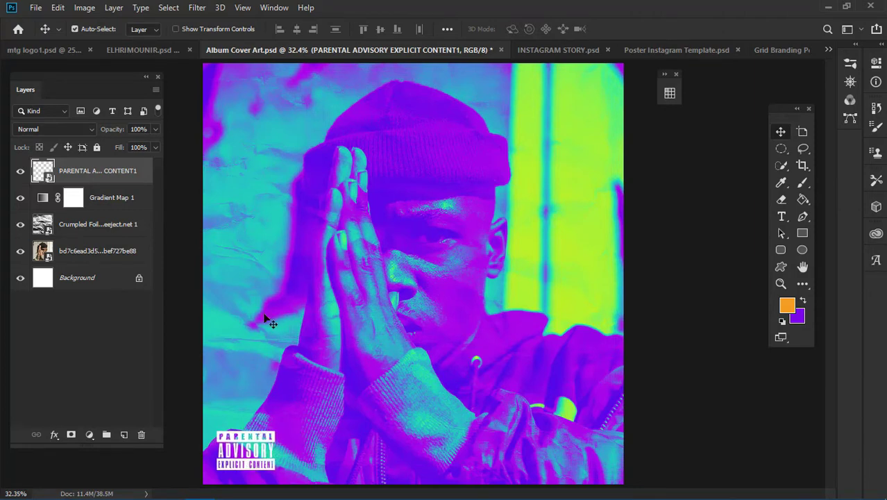
# - Add the white title '-Pray' in Alkes Demo Semibold, 36.77 pt, left of the face
pyautogui.click(781, 216)
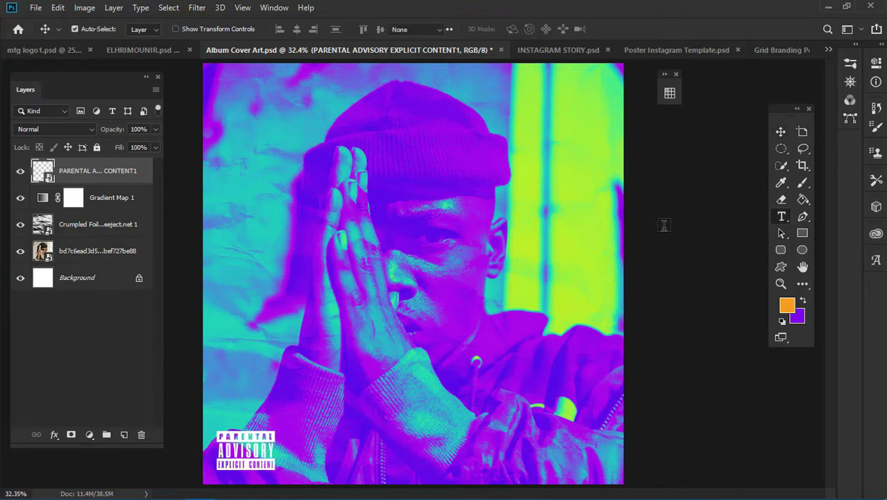
pyautogui.click(294, 242)
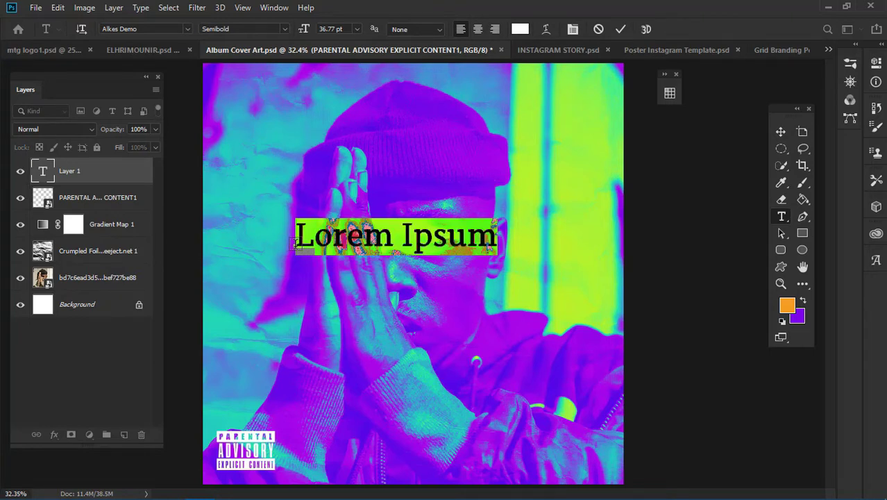
pyautogui.write('P')
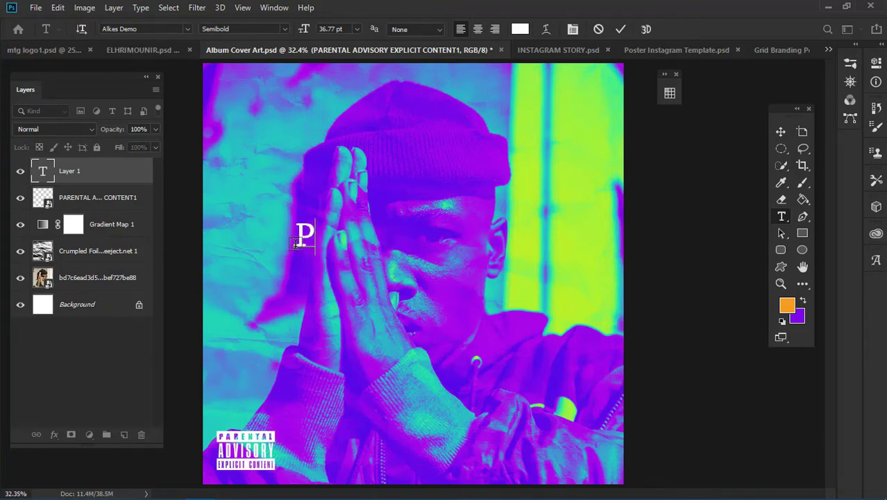
pyautogui.write('ray')
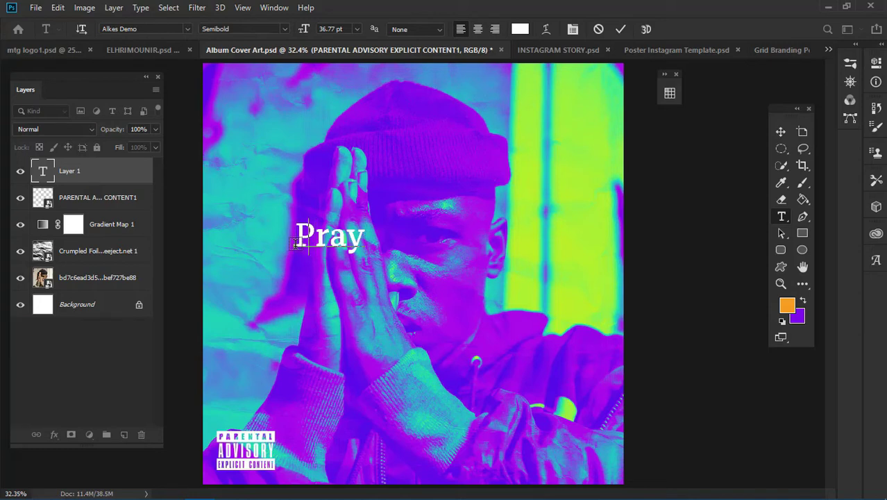
pyautogui.write('-')
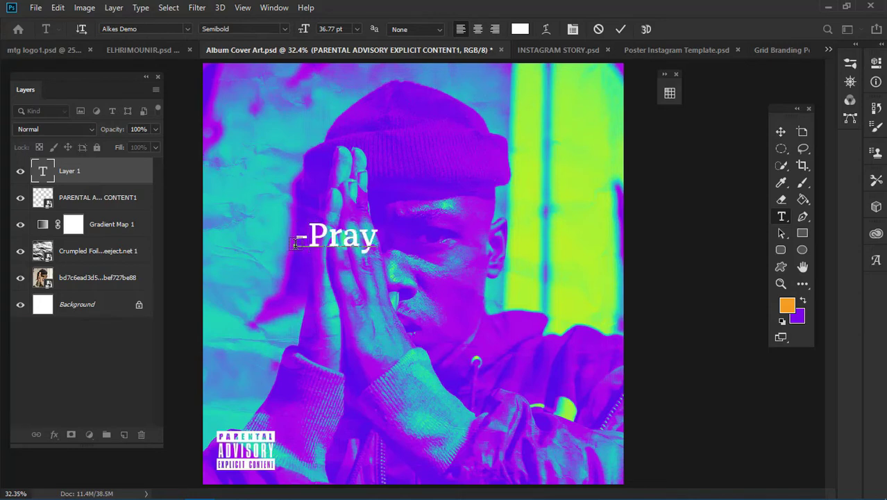
pyautogui.click(778, 133)
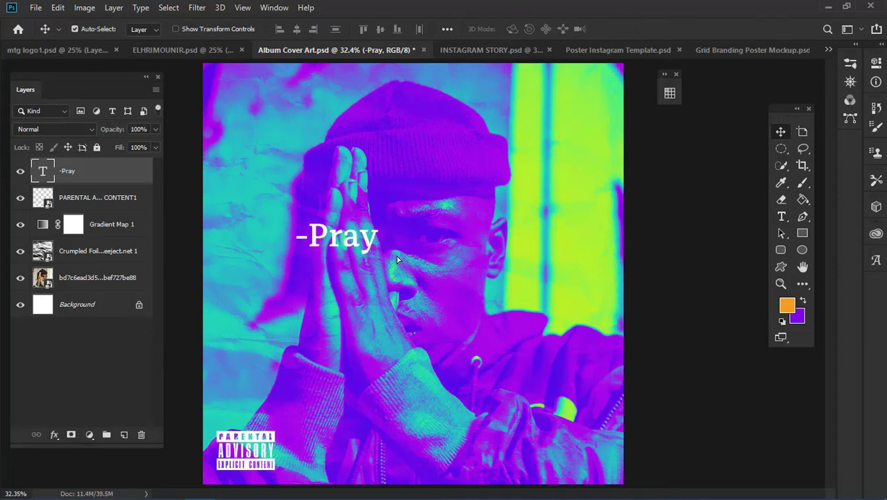
# - Enlarge the -Pray title to about 144% and centre it over the hands and face
pyautogui.moveTo(369, 247); pyautogui.dragTo(478, 297)
pyautogui.hotkey('ctrl', 't')
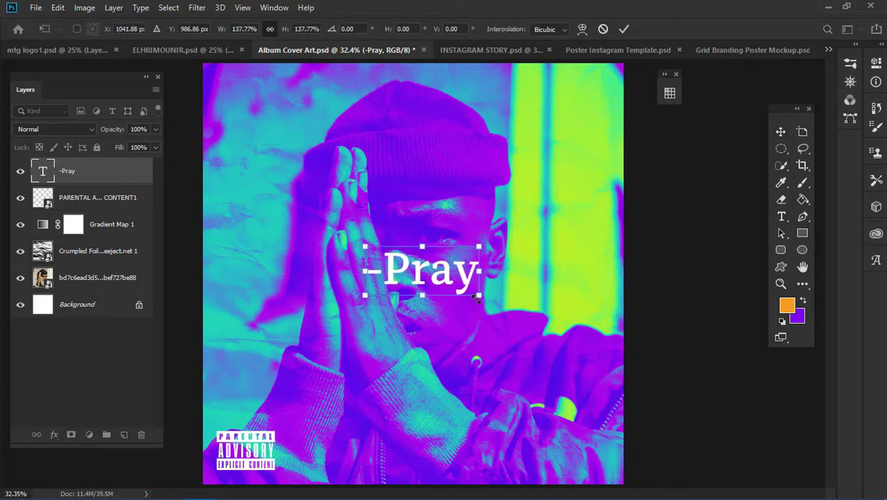
pyautogui.press('Return')
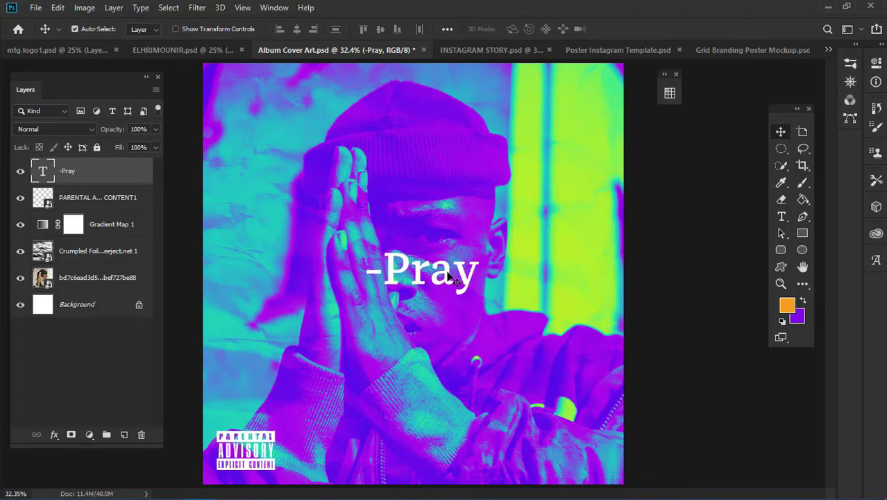
pyautogui.moveTo(435, 269)
pyautogui.mouseDown()
pyautogui.moveTo(296, 119)
pyautogui.moveTo(573, 122)
pyautogui.moveTo(474, 243)
pyautogui.moveTo(420, 274)
pyautogui.moveTo(434, 269)
pyautogui.mouseUp()
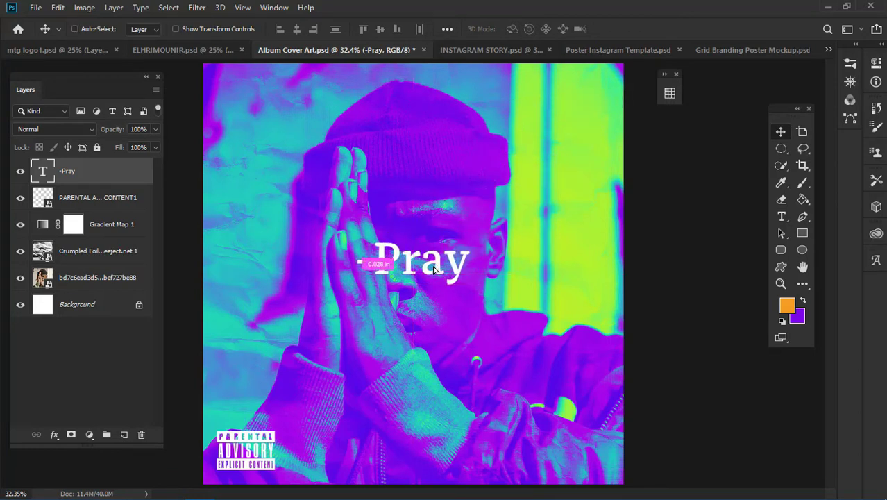
pyautogui.hotkey('ctrl', 't')
pyautogui.moveTo(352, 235); pyautogui.dragTo(303, 202)
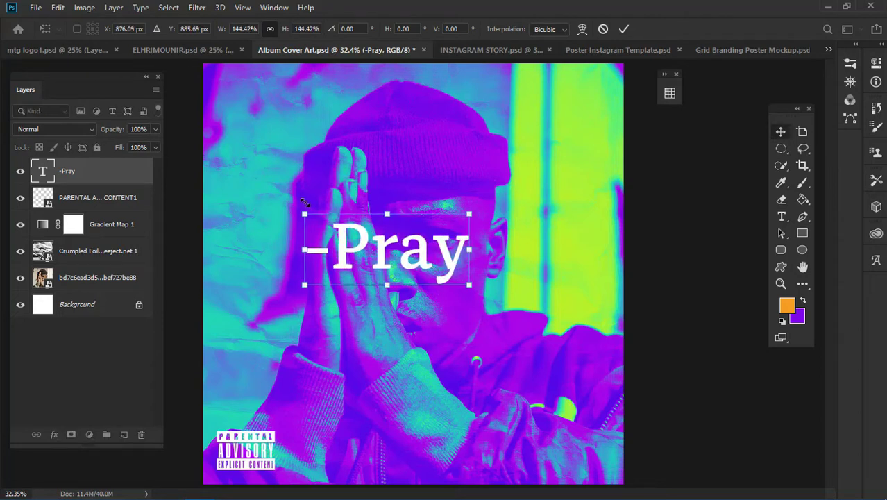
pyautogui.press('Return')
pyautogui.moveTo(345, 249); pyautogui.dragTo(360, 259)
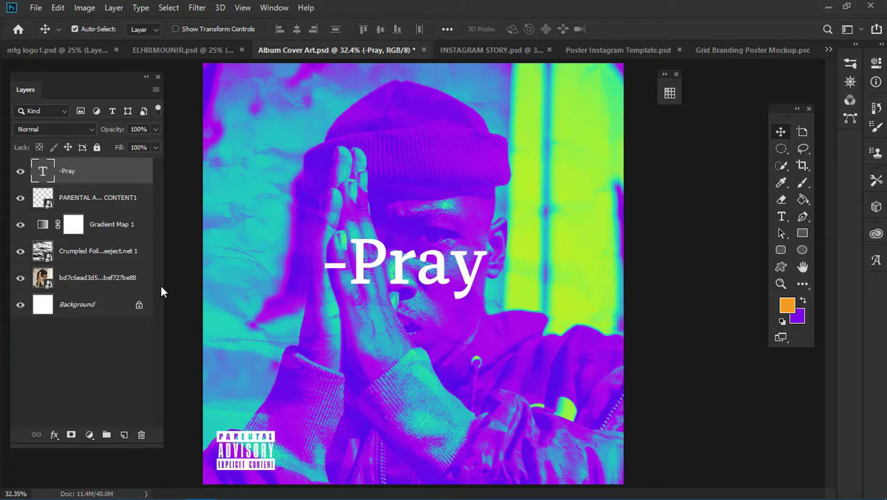
pyautogui.hotkey('ctrl', '-')
pyautogui.hotkey('ctrl', '-')
pyautogui.hotkey('ctrl', '+')
pyautogui.hotkey('ctrl', '0')
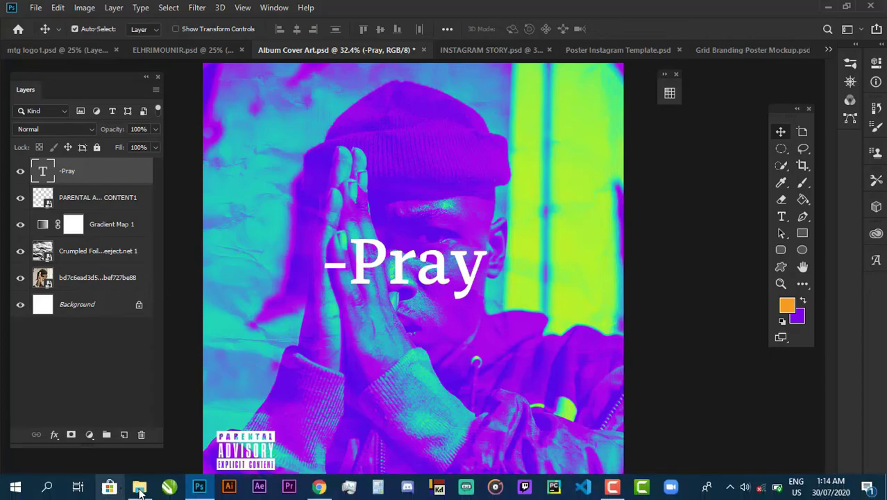
# - Locate the dvd7 logo in the All my png files folder and drag it into Photoshop
pyautogui.click(139, 486)
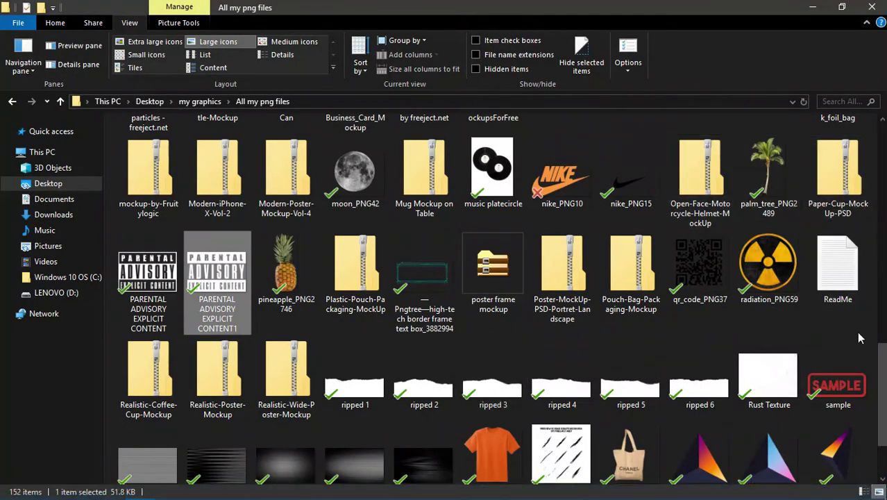
pyautogui.scroll(-2, 884, 394)
pyautogui.moveTo(883, 409); pyautogui.dragTo(883, 207)
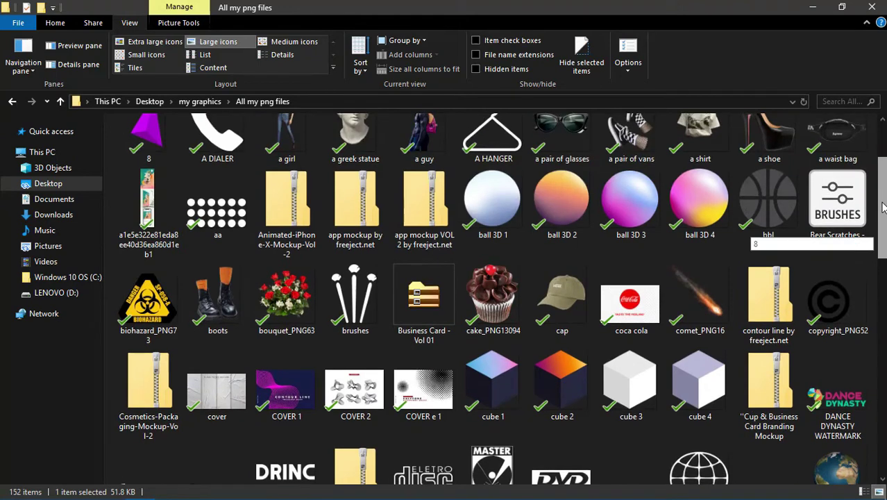
pyautogui.scroll(-2, 805, 333)
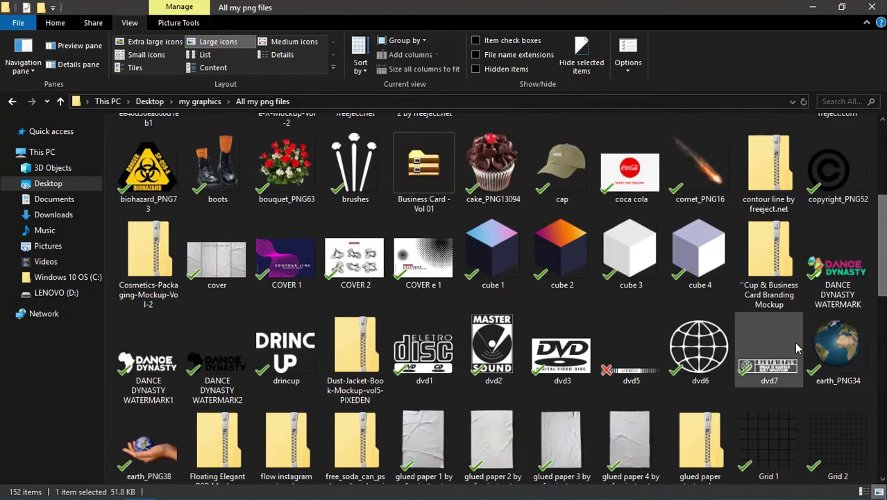
pyautogui.click(781, 359)
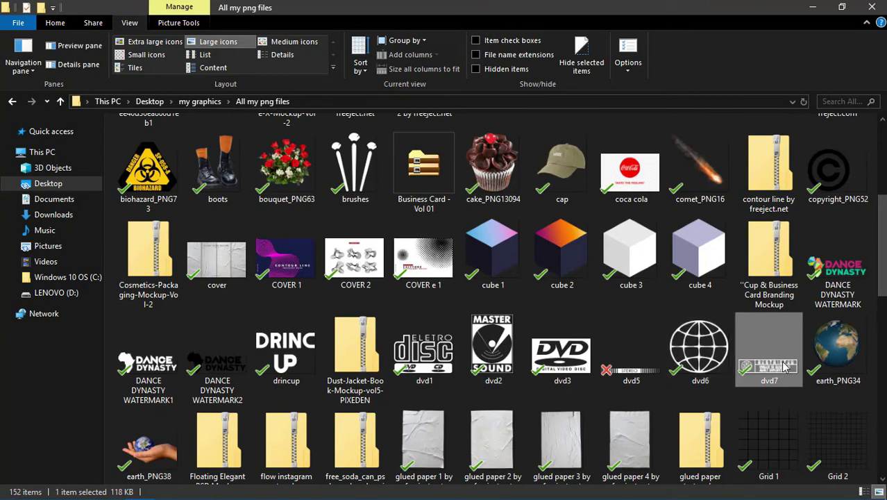
pyautogui.moveTo(787, 365); pyautogui.dragTo(400, 312)
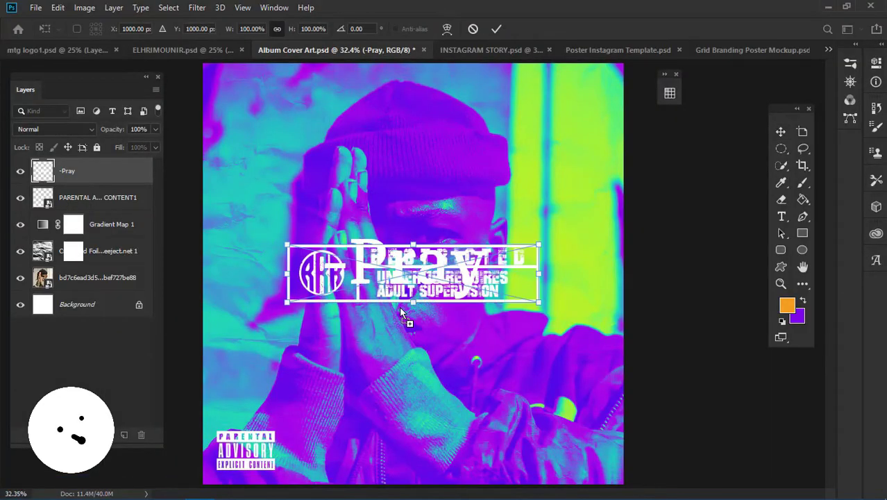
# - Shrink the placed dvd7 Restricted logo to a small badge and position it in the top-right corner
pyautogui.moveTo(540, 306); pyautogui.dragTo(387, 276)
pyautogui.press('Return')
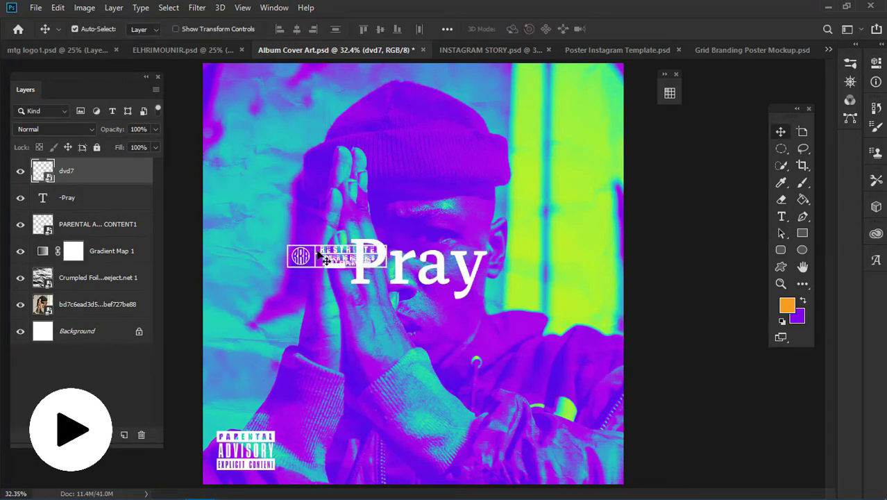
pyautogui.moveTo(325, 263); pyautogui.dragTo(527, 452)
pyautogui.hotkey('ctrl', 't')
pyautogui.press('Return')
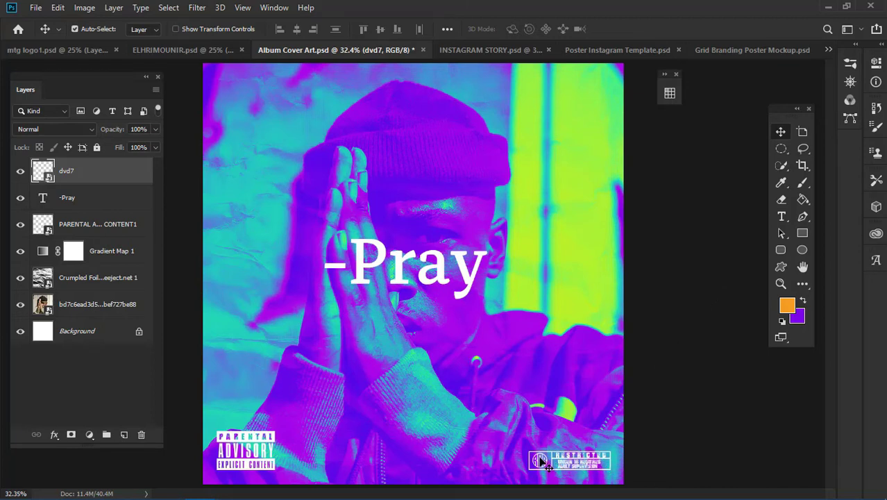
pyautogui.moveTo(540, 460); pyautogui.dragTo(546, 88)
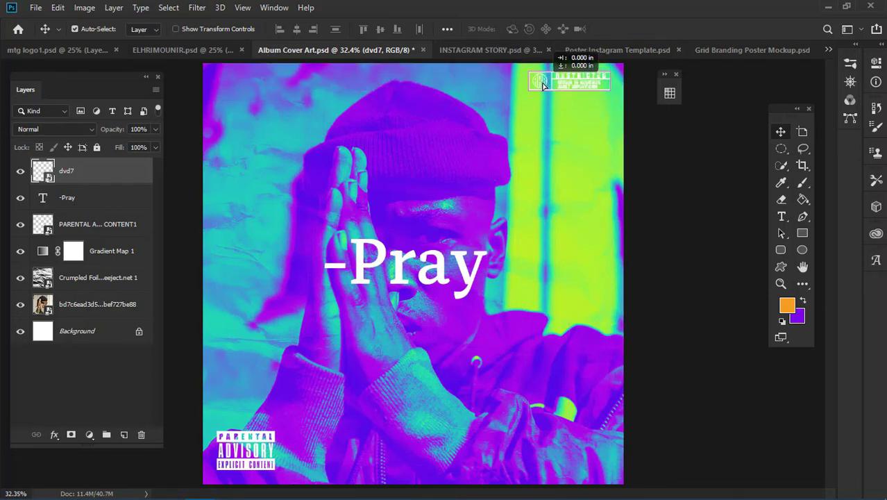
pyautogui.moveTo(543, 84); pyautogui.dragTo(543, 84)
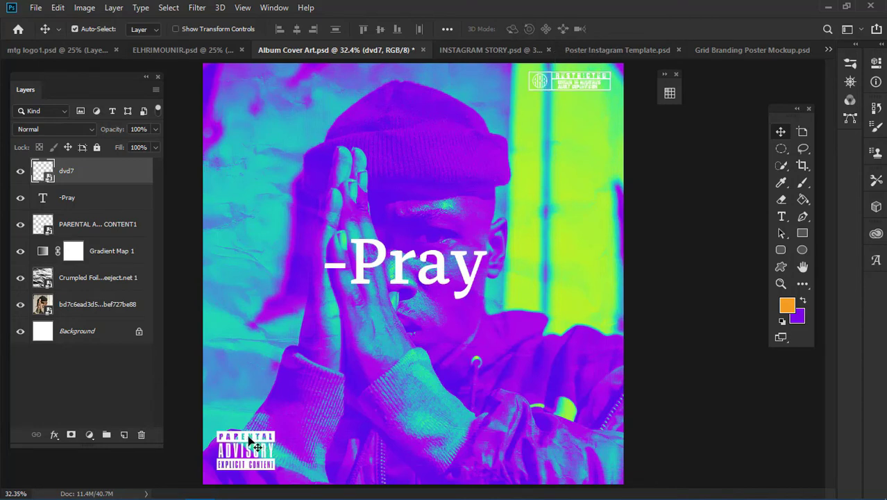
pyautogui.moveTo(247, 439); pyautogui.dragTo(413, 437)
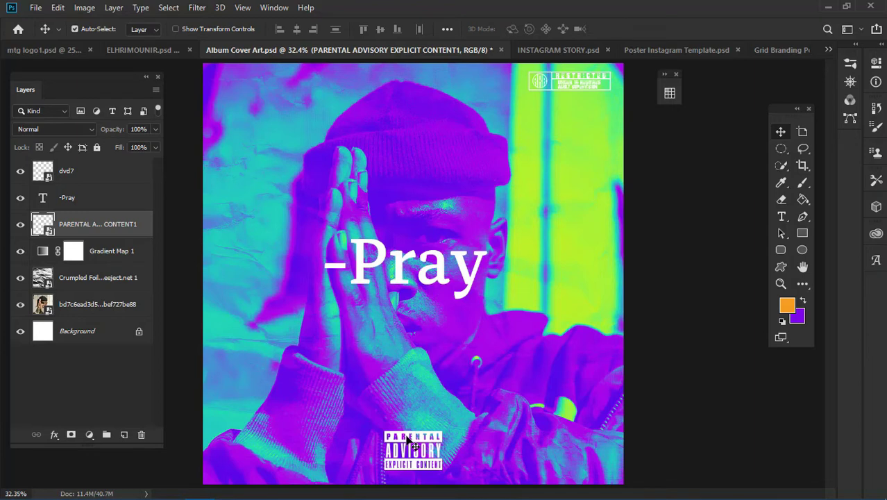
pyautogui.moveTo(407, 439); pyautogui.dragTo(239, 440)
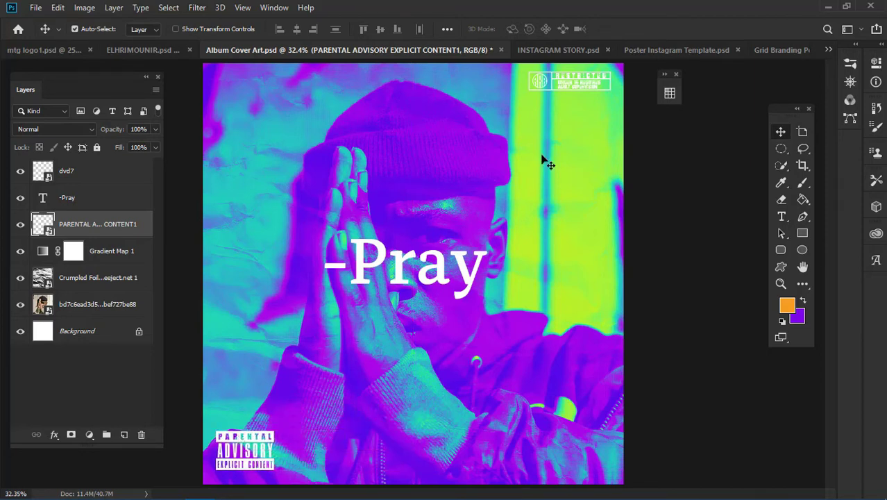
# - Draw a rectangle over the lower right of the portrait
pyautogui.click(128, 300)
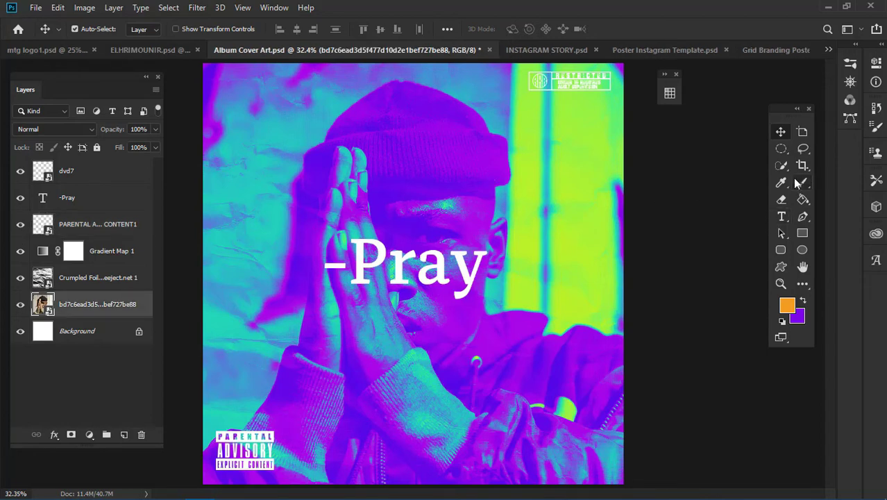
pyautogui.click(803, 233)
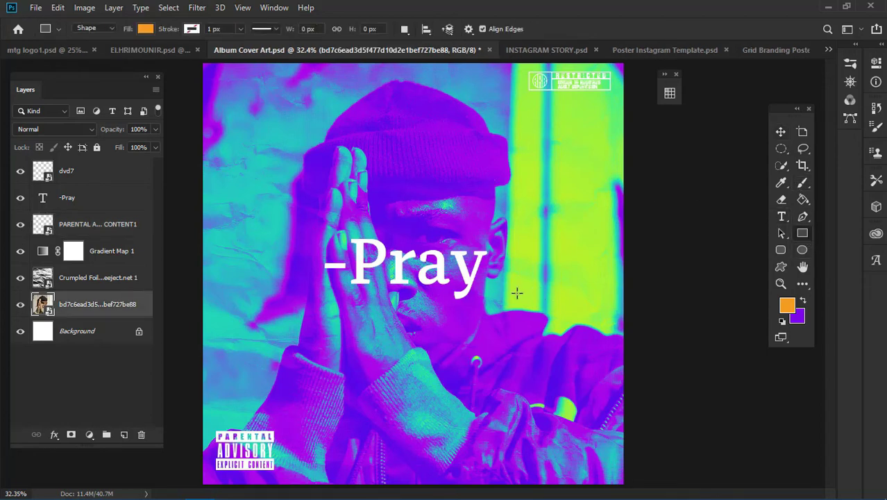
pyautogui.moveTo(499, 292); pyautogui.dragTo(594, 386)
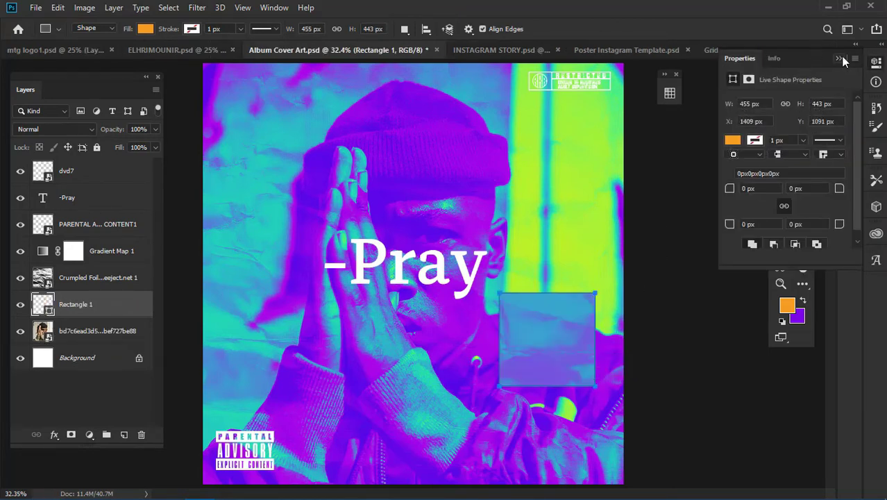
pyautogui.click(837, 58)
pyautogui.click(781, 136)
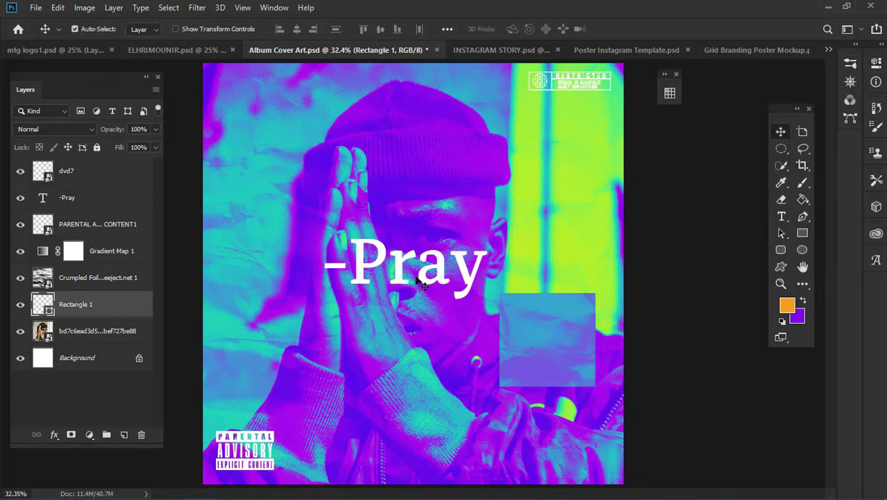
# - Duplicate the portrait layer and clip the copy into Rectangle 1
pyautogui.click(122, 330)
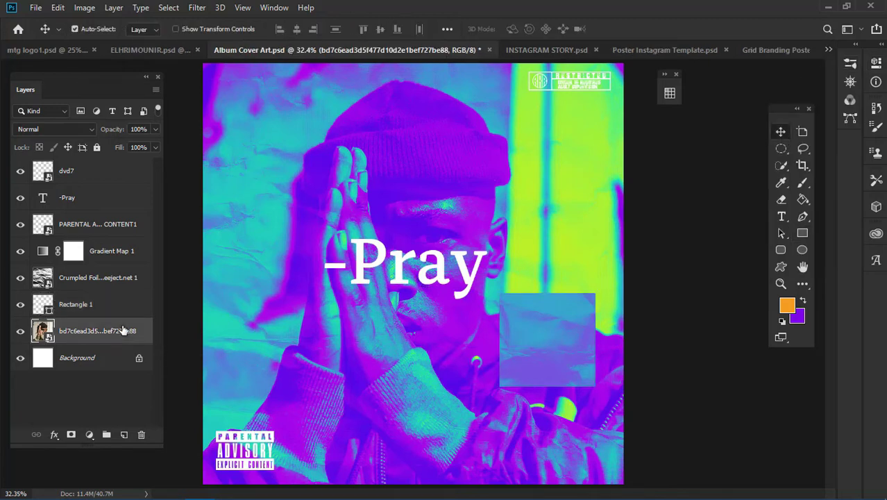
pyautogui.hotkey('ctrl', 'j')
pyautogui.moveTo(113, 343); pyautogui.dragTo(113, 306)
pyautogui.rightClick(115, 307)
pyautogui.click(226, 291)
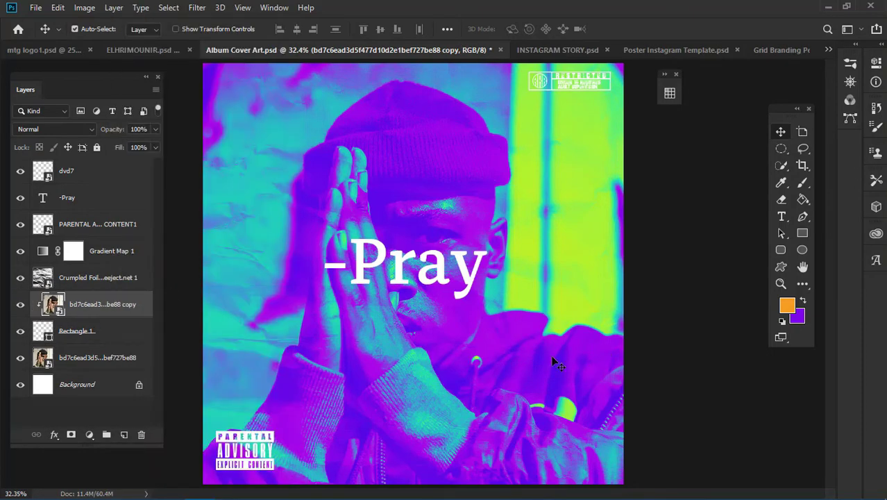
# - Hide the Crumpled Foil texture, offset the clipped photo, and select it with Rectangle 1
pyautogui.moveTo(555, 362); pyautogui.dragTo(504, 382)
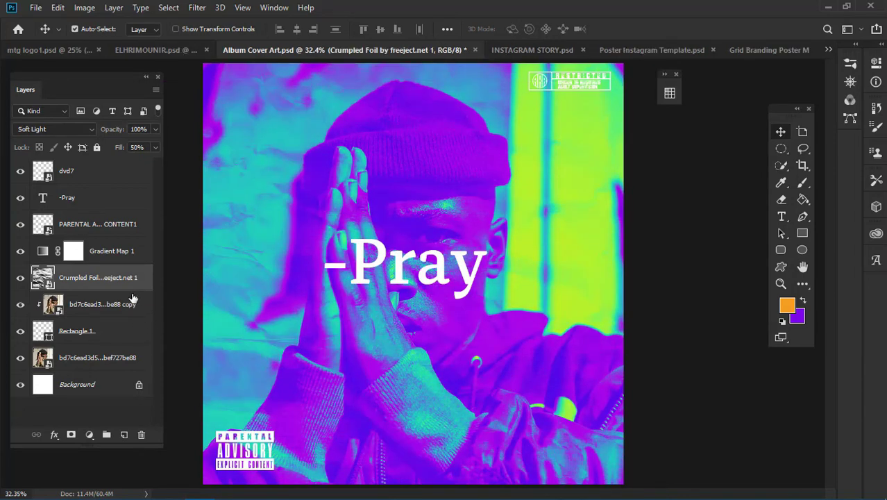
pyautogui.click(20, 276)
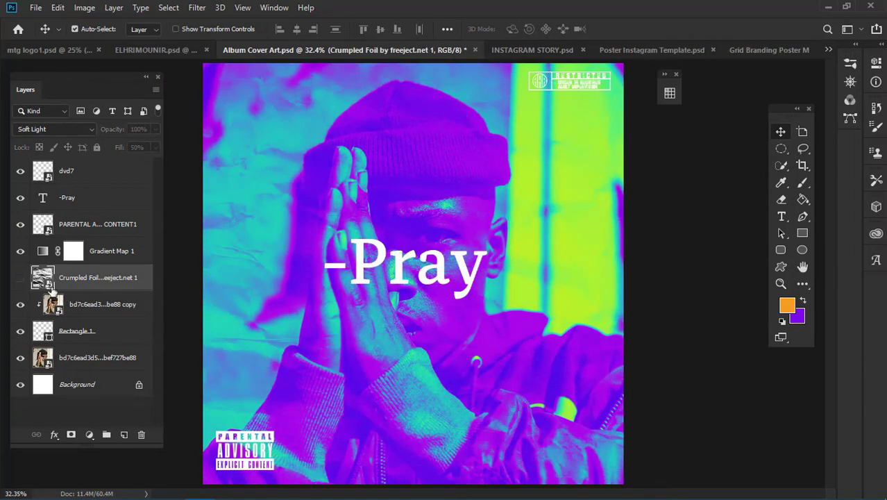
pyautogui.click(98, 305)
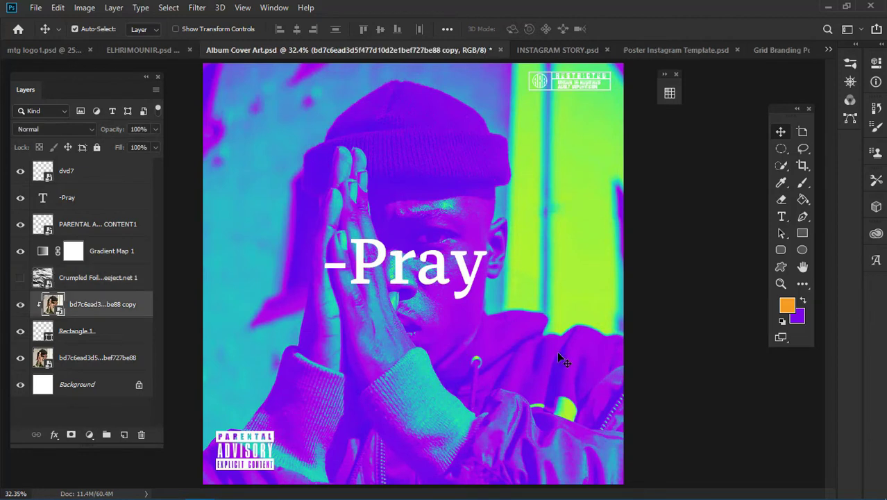
pyautogui.moveTo(557, 352); pyautogui.dragTo(585, 378)
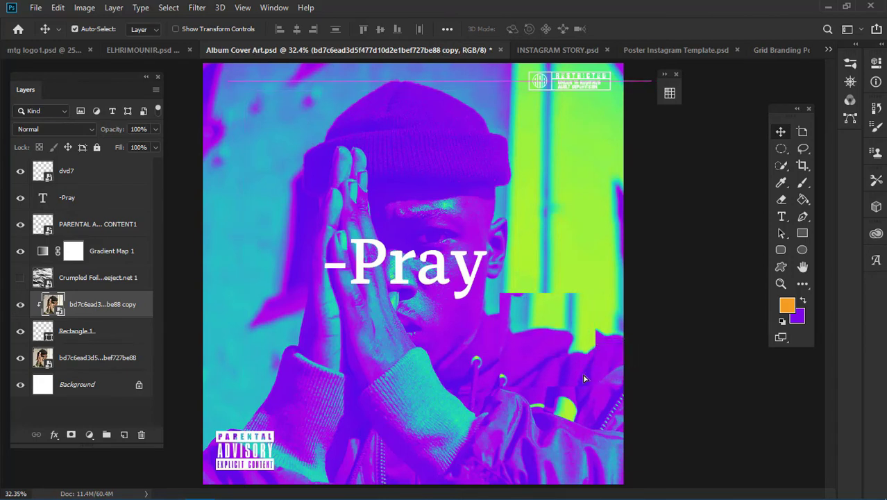
pyautogui.keyDown('shift'); pyautogui.click(129, 338); pyautogui.keyUp('shift')
# - Duplicate the clipped tile, move it to the upper left, and shift its photo inside
pyautogui.hotkey('ctrl', 'j')
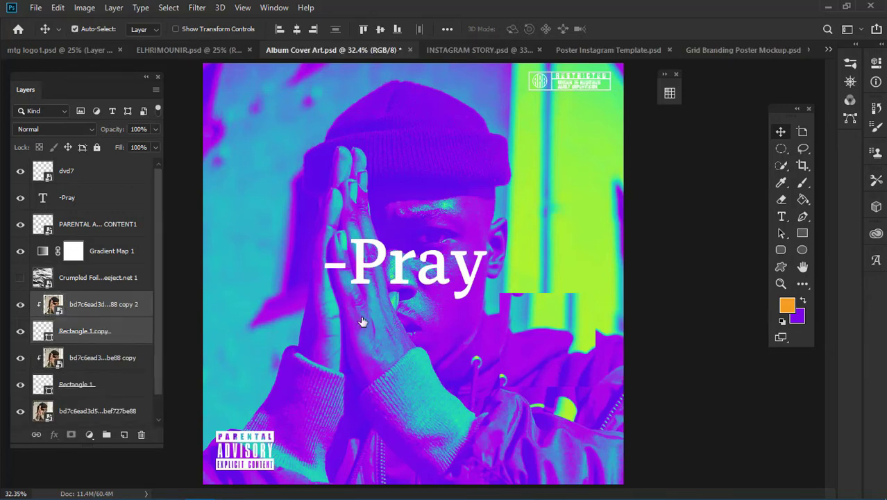
pyautogui.moveTo(542, 335); pyautogui.dragTo(252, 129)
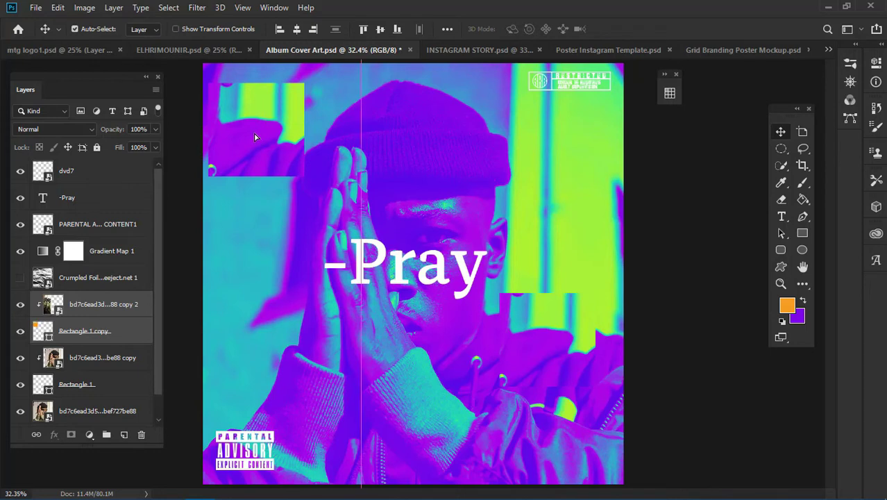
pyautogui.click(115, 306)
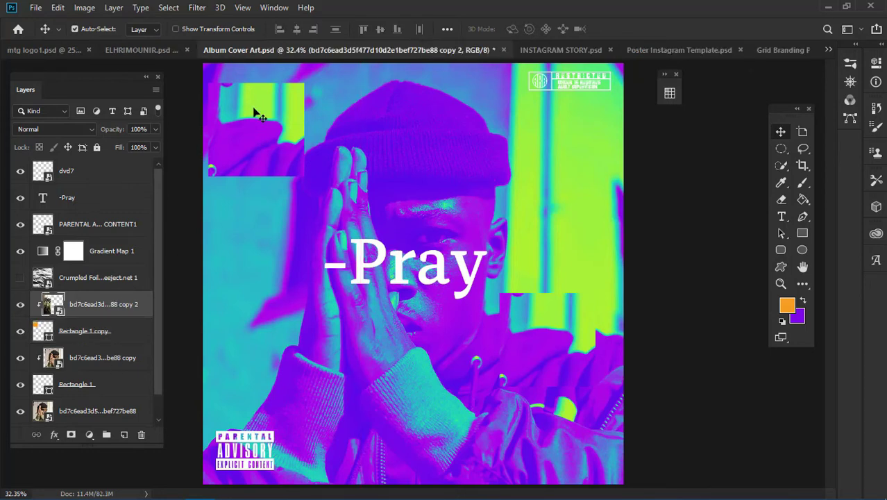
pyautogui.moveTo(241, 141); pyautogui.dragTo(241, 108)
# - Re-nudge the photo inside the lower-right tile, then select the upper-left tile's layers
pyautogui.click(562, 363)
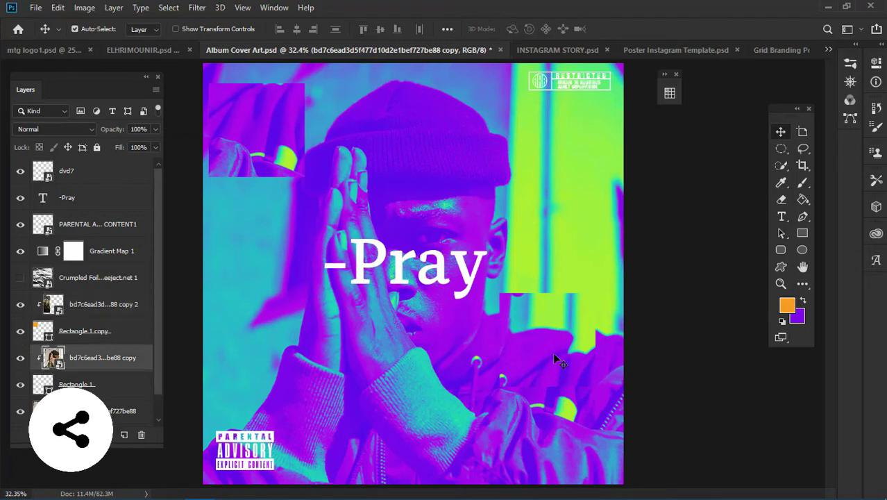
pyautogui.moveTo(573, 314); pyautogui.dragTo(680, 345)
pyautogui.moveTo(540, 350); pyautogui.dragTo(531, 253)
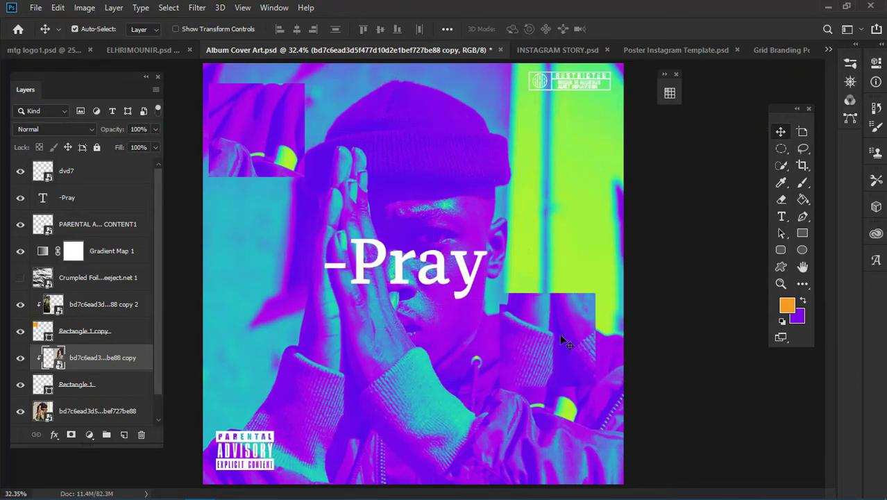
pyautogui.moveTo(559, 334); pyautogui.dragTo(553, 355)
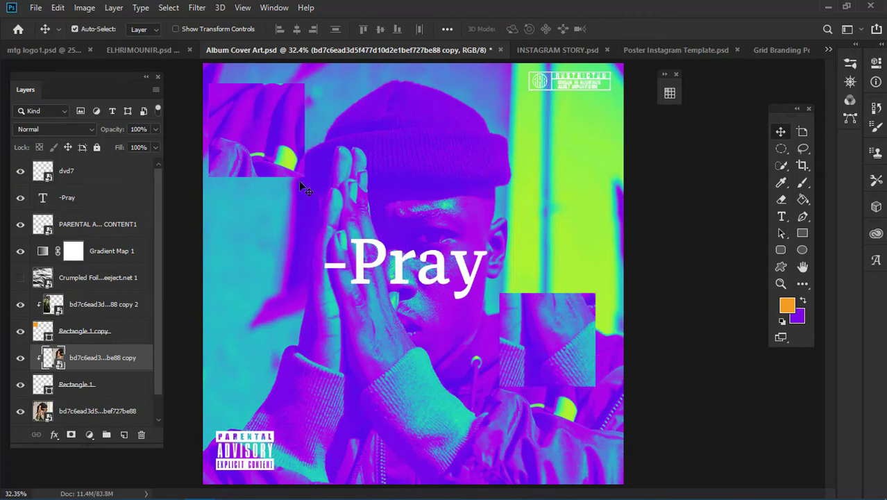
pyautogui.click(112, 309)
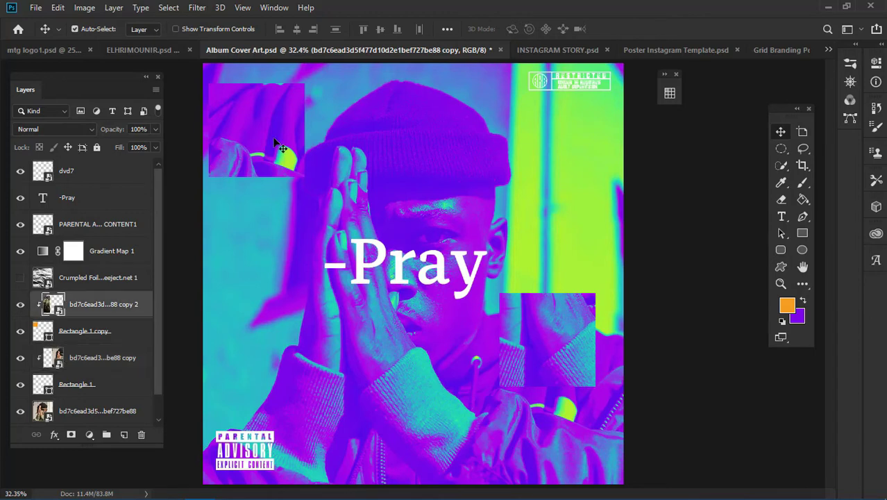
pyautogui.click(115, 335)
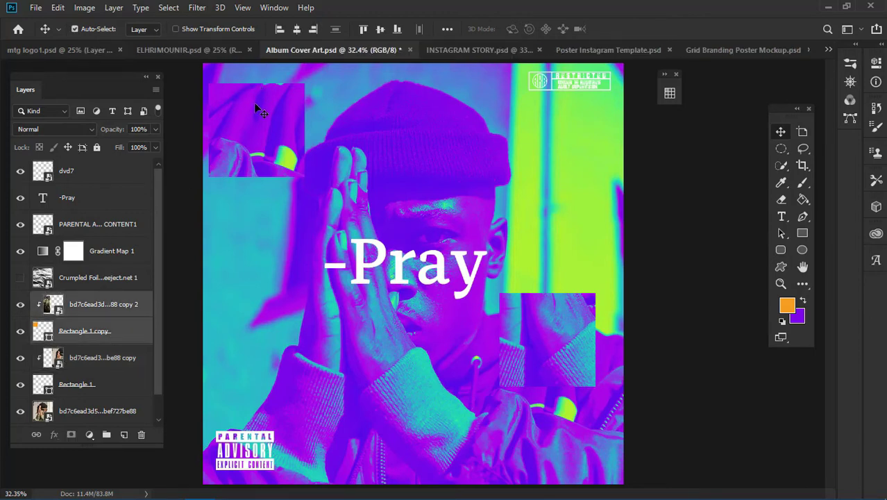
# - Nudge the upper-left tile right, scale it to about 36%, and move it beside the hat
pyautogui.moveTo(253, 124); pyautogui.dragTo(271, 125)
pyautogui.hotkey('ctrl', 't')
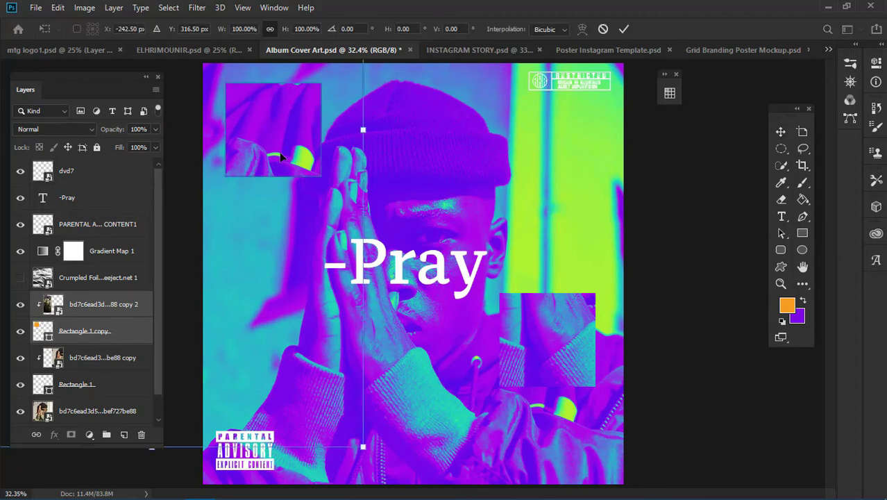
pyautogui.hotkey('ctrl', '-')
pyautogui.hotkey('ctrl', '-')
pyautogui.hotkey('ctrl', '-')
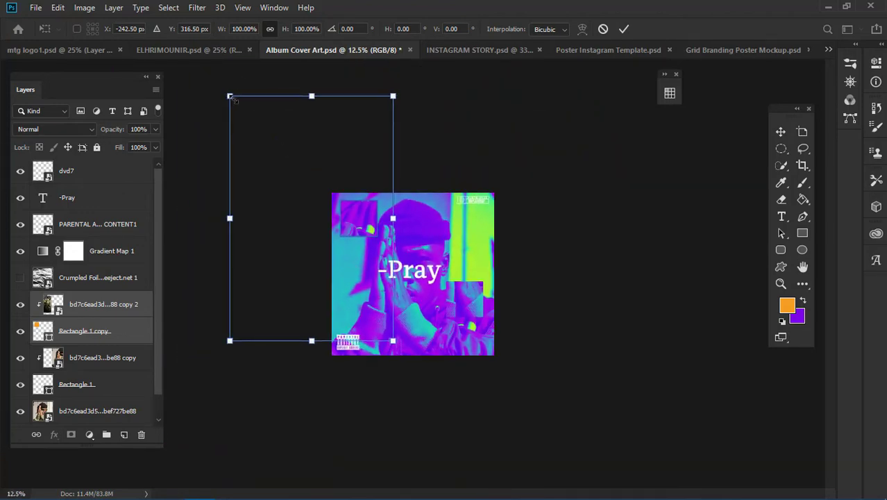
pyautogui.moveTo(241, 105); pyautogui.dragTo(357, 240)
pyautogui.press('Return')
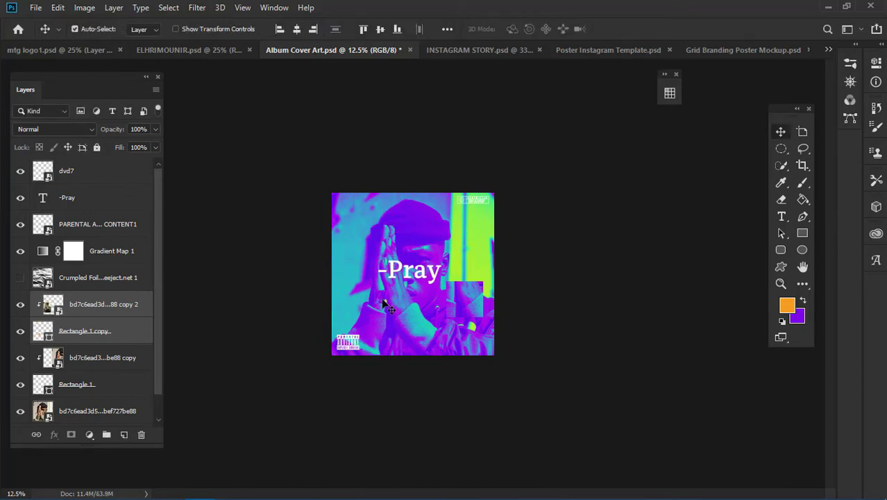
pyautogui.moveTo(377, 300); pyautogui.dragTo(355, 241)
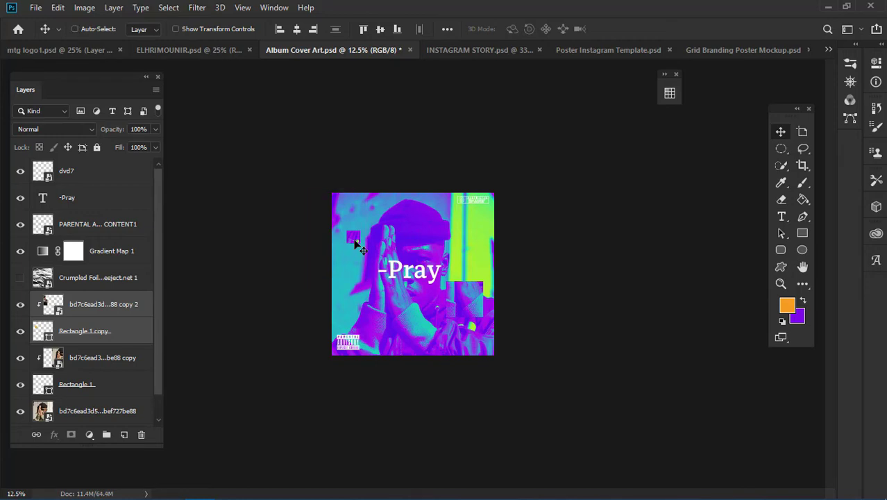
pyautogui.hotkey('ctrl', '0')
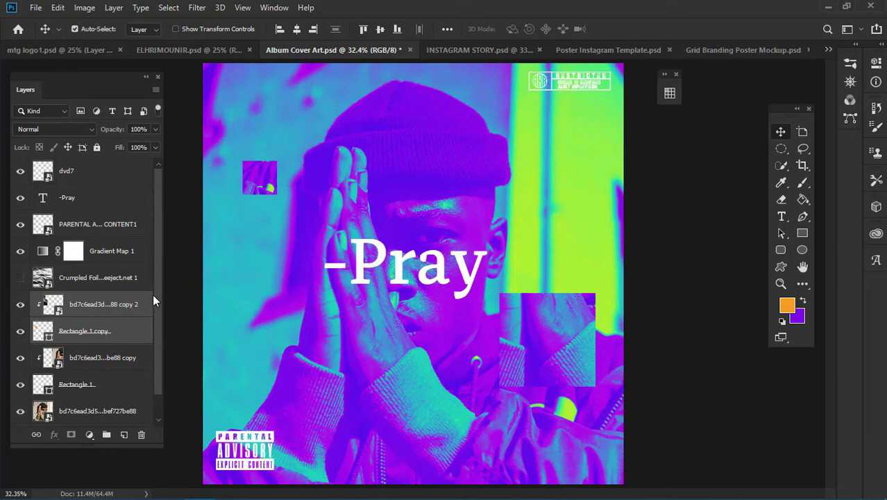
# - Show the Crumpled Foil texture and convert the small tile's layers into a smart object
pyautogui.click(20, 278)
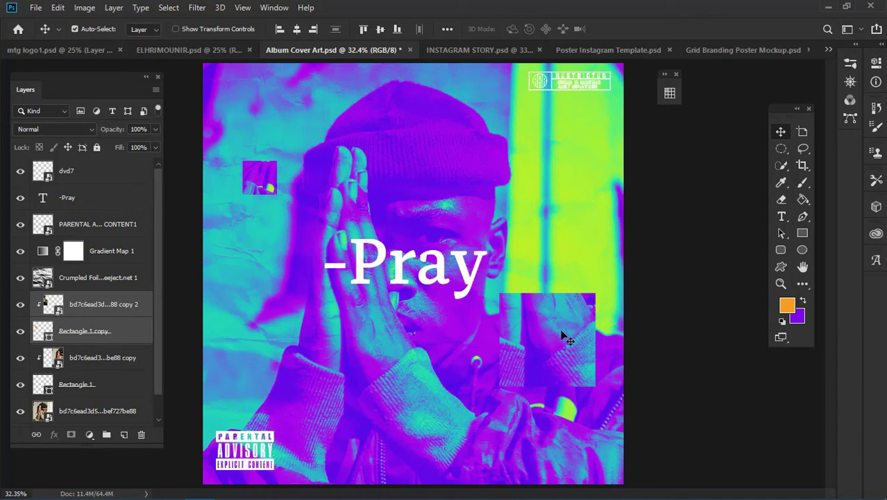
pyautogui.rightClick(123, 306)
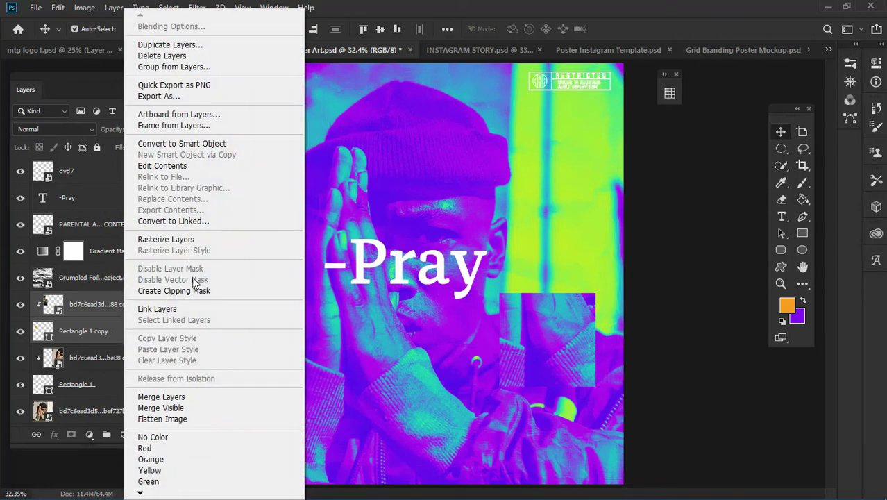
pyautogui.click(218, 142)
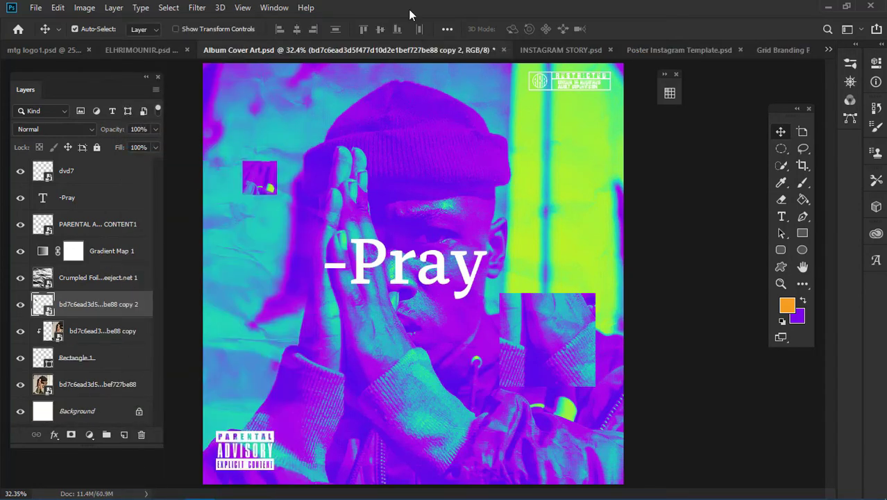
# - Apply a Gaussian Blur of about 1.9 pixels to the small tile smart object
pyautogui.click(206, 8)
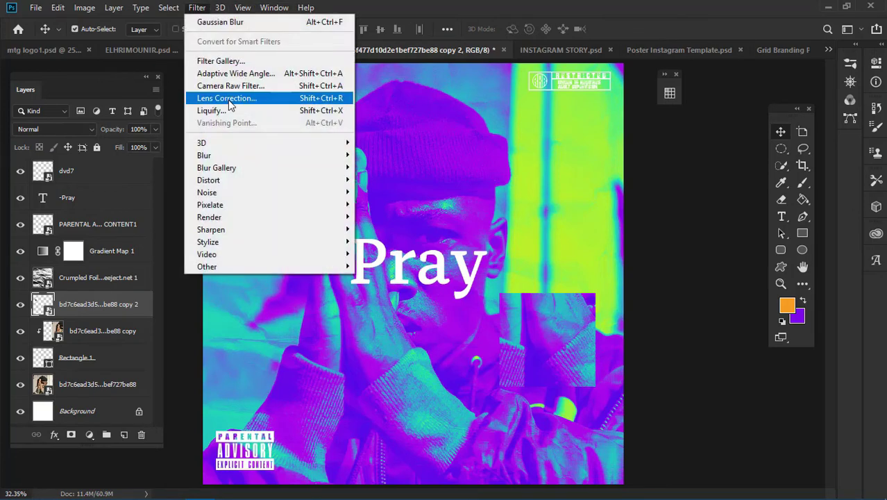
pyautogui.moveTo(246, 153)
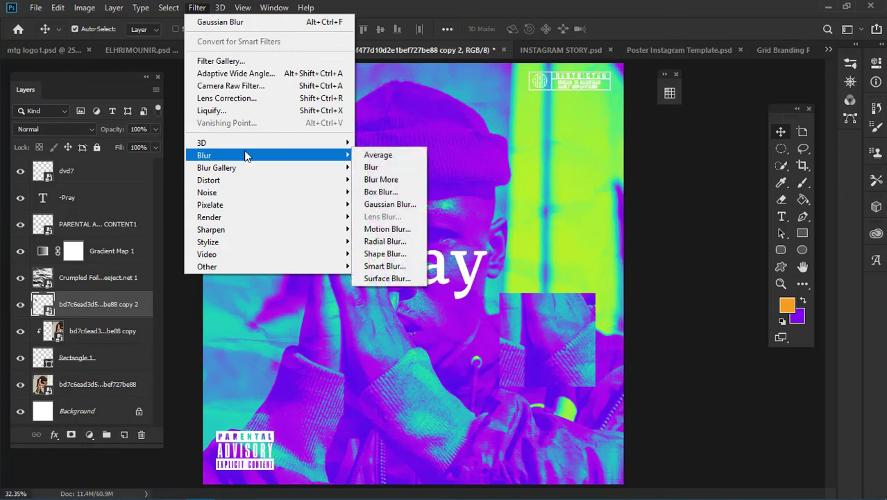
pyautogui.click(387, 204)
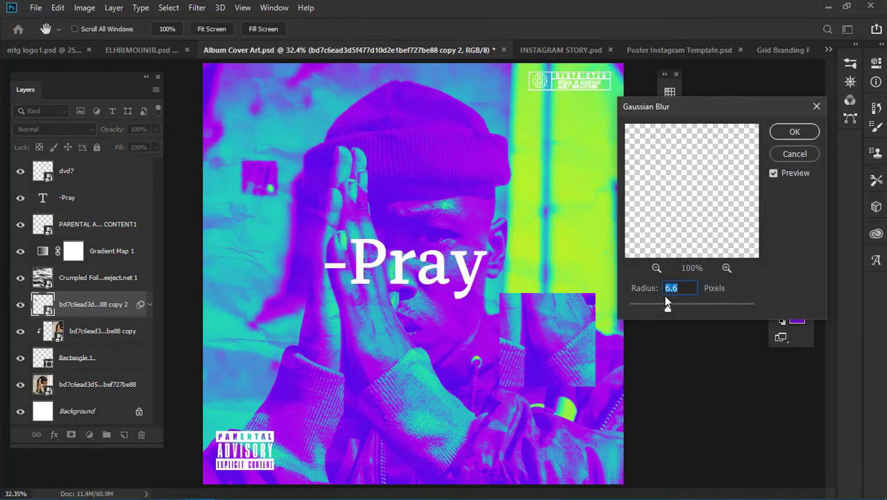
pyautogui.click(644, 306)
pyautogui.moveTo(644, 306); pyautogui.dragTo(638, 306)
pyautogui.press('Return')
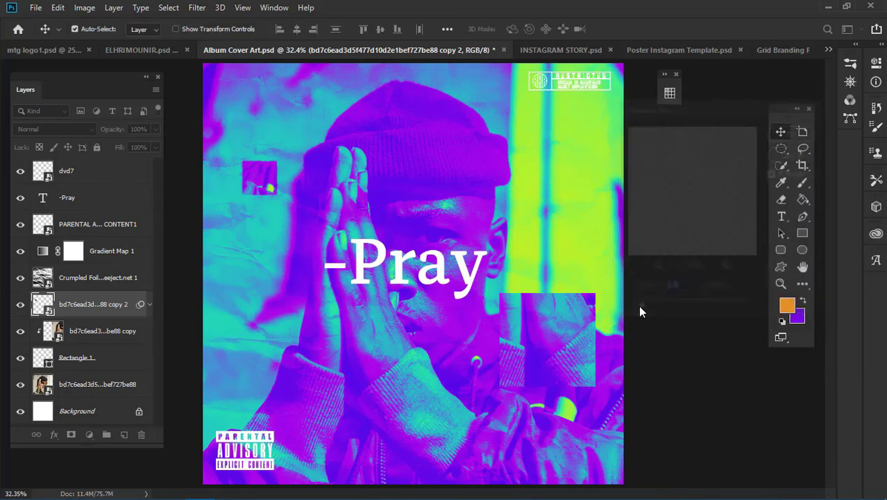
pyautogui.click(149, 306)
# - Convert the lower-right tile's photo and Rectangle 1 layers into a smart object
pyautogui.click(135, 347)
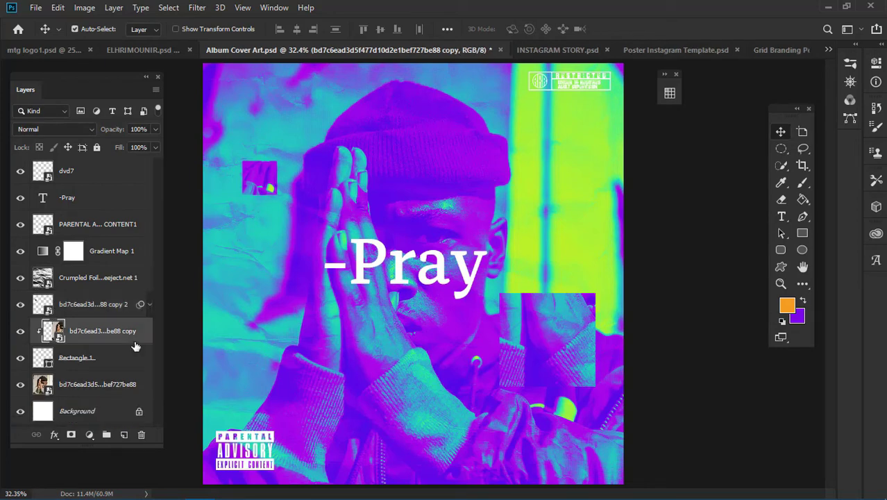
pyautogui.keyDown('shift'); pyautogui.click(126, 357); pyautogui.keyUp('shift')
pyautogui.rightClick(125, 357)
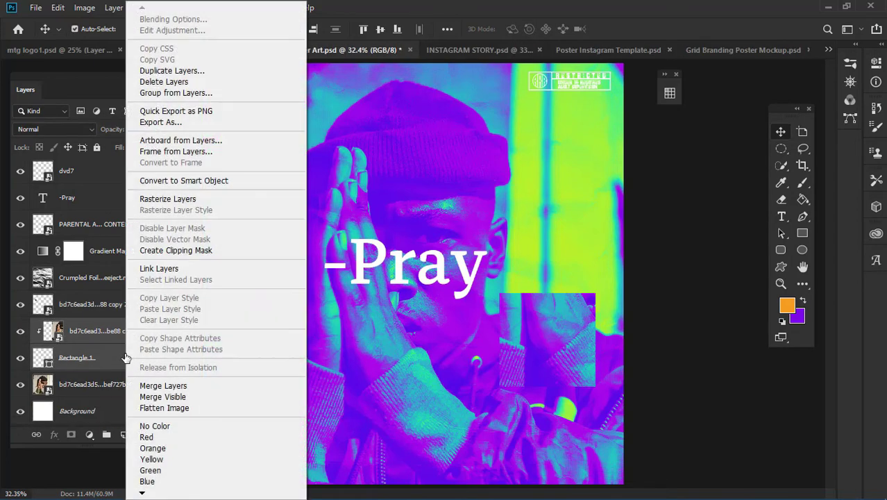
pyautogui.click(260, 181)
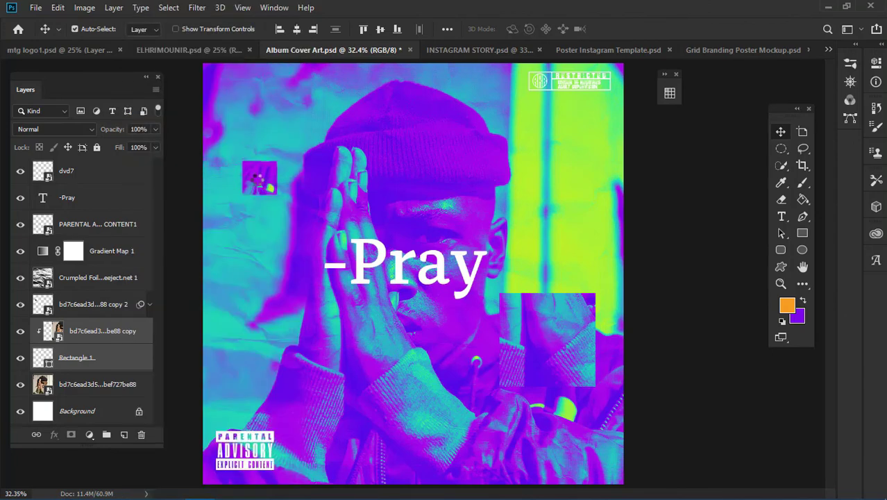
# - Apply a Gaussian Blur with a radius of 4.1 pixels to the lower-right tile
pyautogui.click(198, 7)
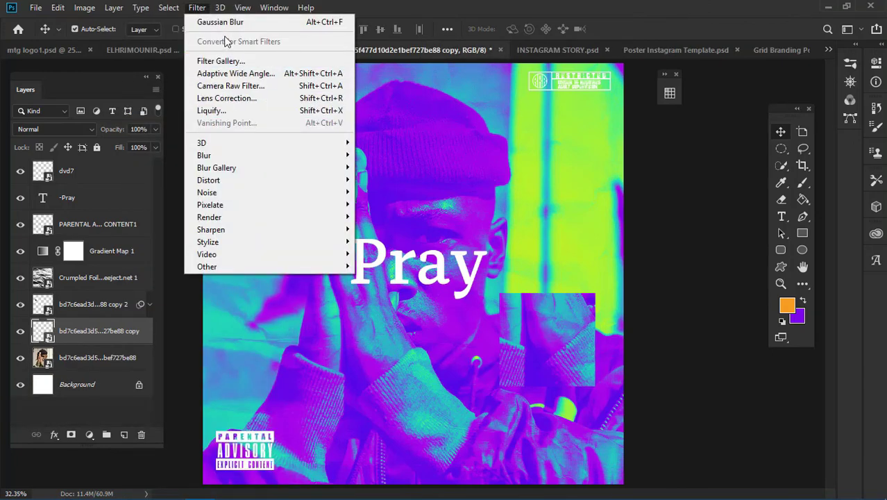
pyautogui.moveTo(333, 155)
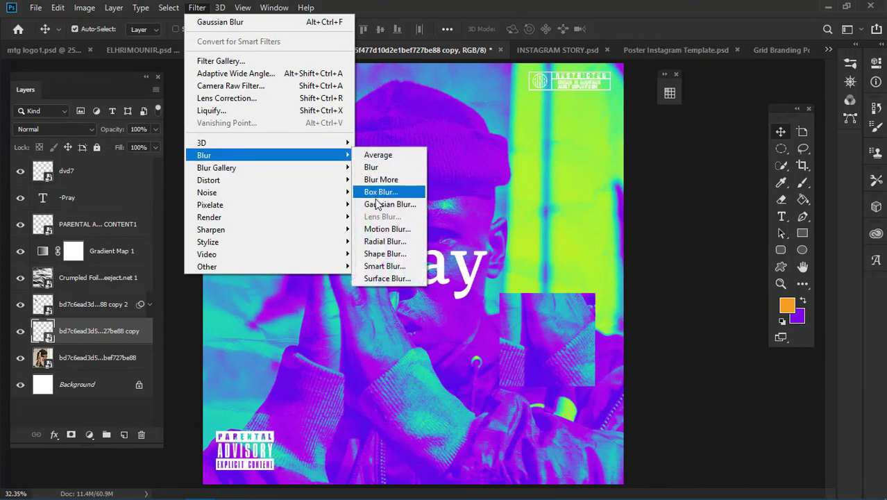
pyautogui.click(375, 205)
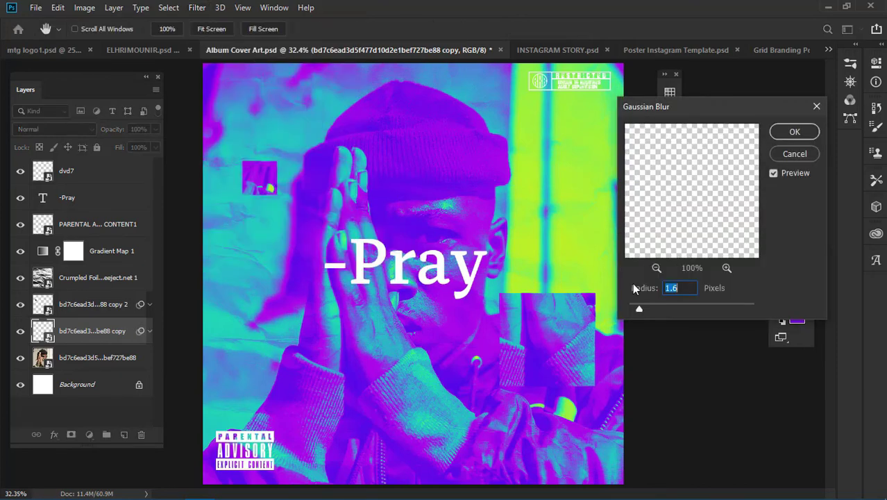
pyautogui.moveTo(637, 307); pyautogui.dragTo(647, 307)
pyautogui.moveTo(665, 309); pyautogui.dragTo(663, 309)
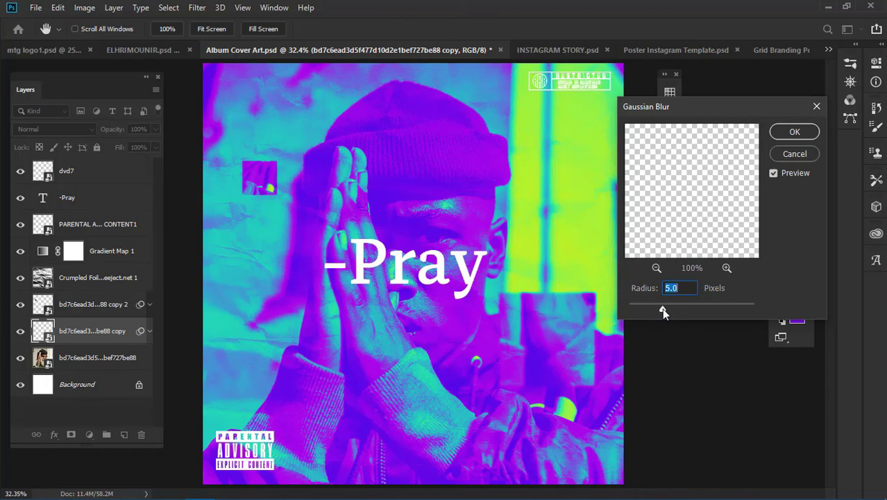
pyautogui.moveTo(660, 307); pyautogui.dragTo(656, 307)
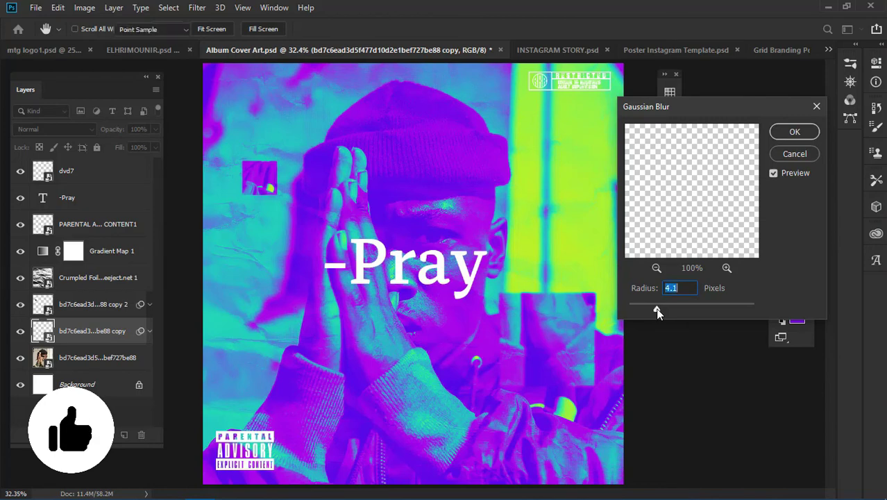
pyautogui.press('Return')
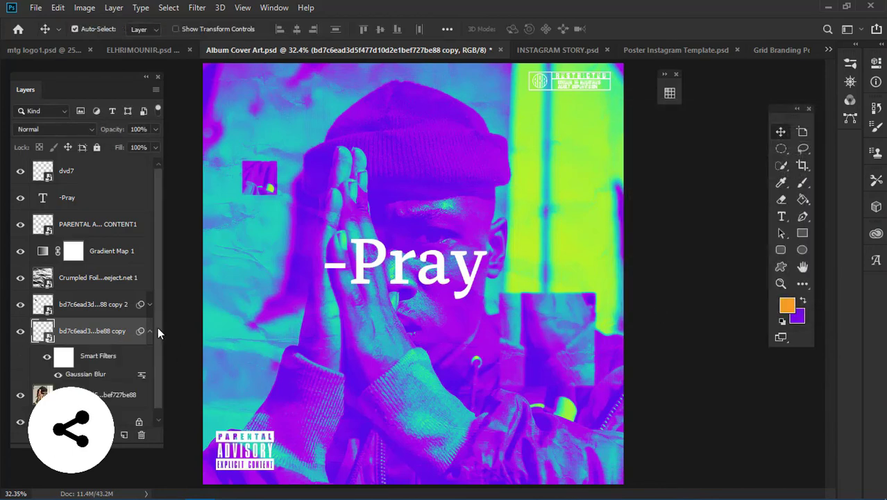
# - Collapse the lower-right tile's Smart Filters and fit the whole cover on screen
pyautogui.click(149, 331)
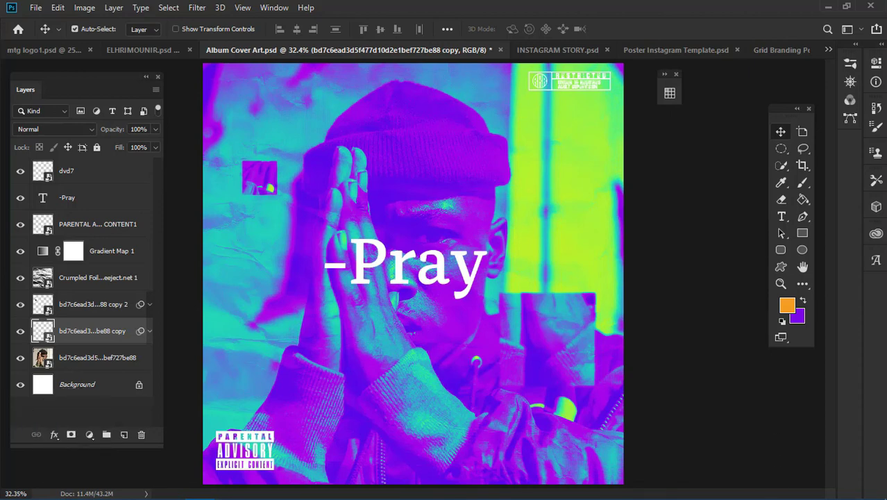
pyautogui.moveTo(770, 497)
pyautogui.hotkey('ctrl', '-')
pyautogui.hotkey('ctrl', '0')
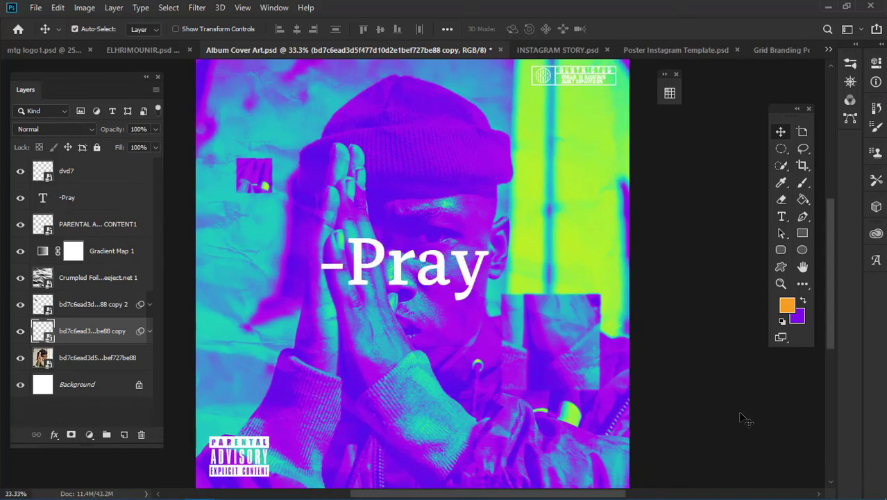